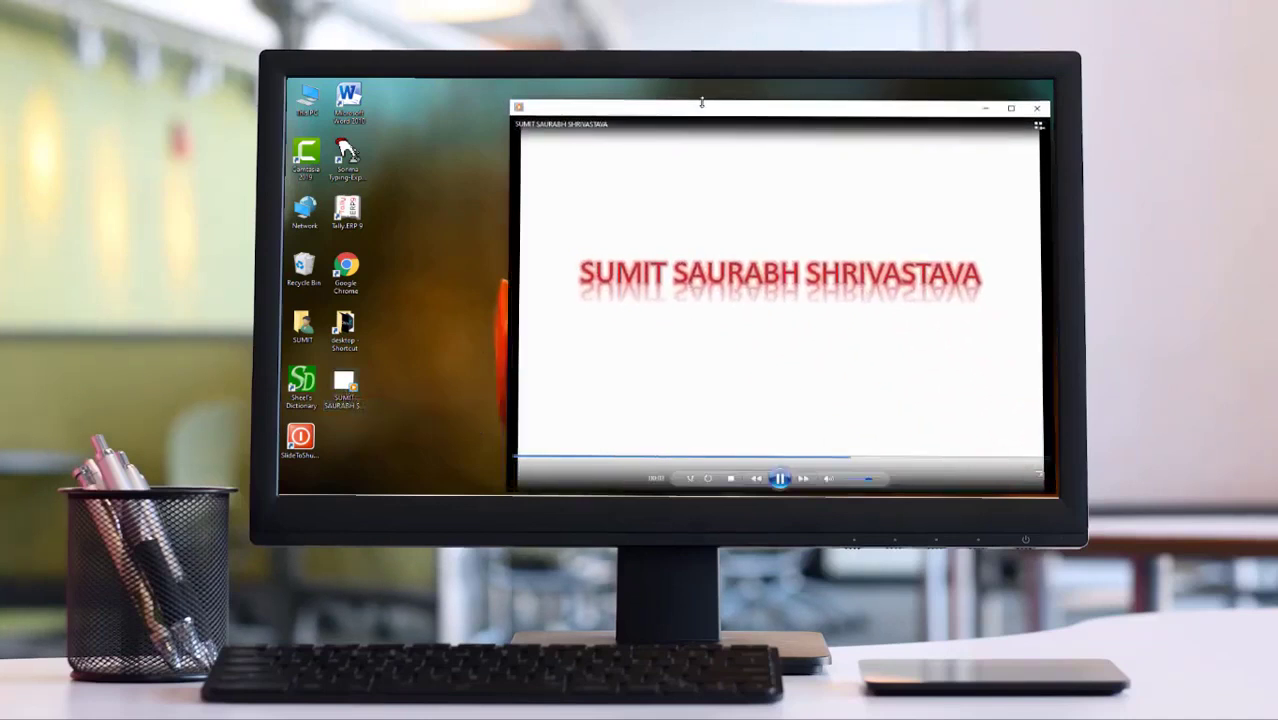
# Move the Windows Media Player window left and replay the finished title video
pyautogui.moveTo(771, 87); pyautogui.dragTo(645, 92)
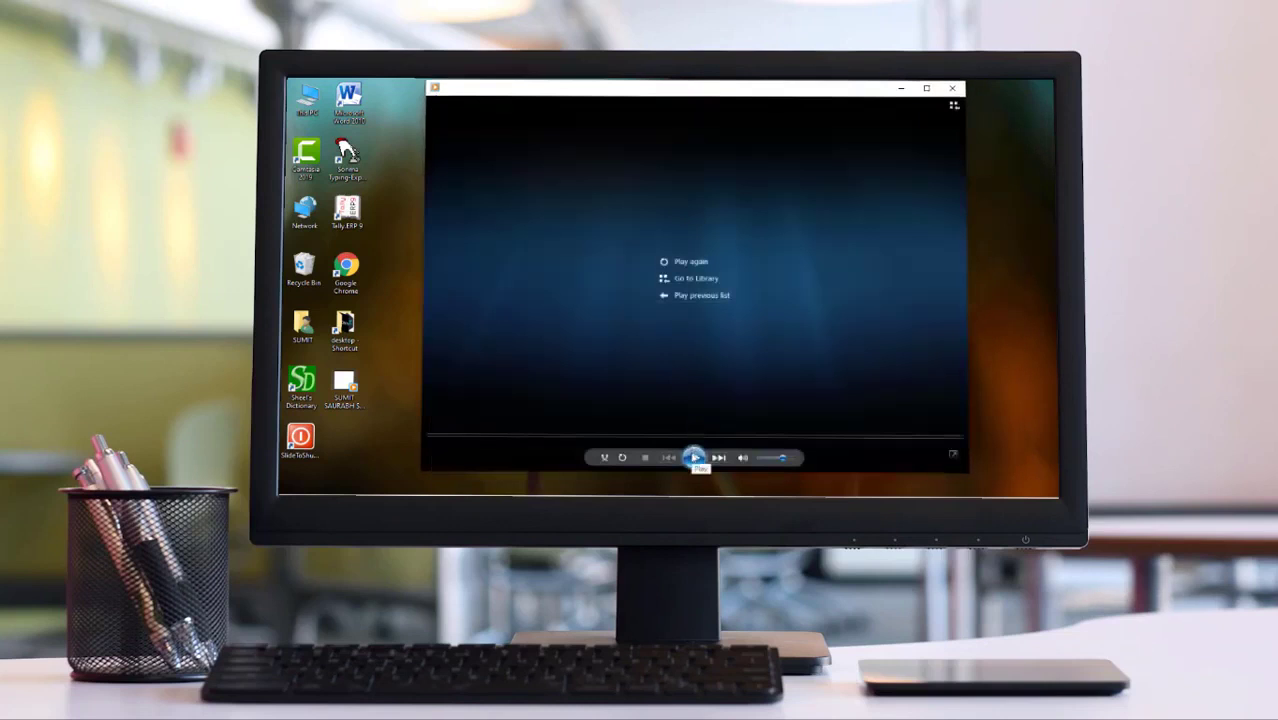
pyautogui.click(696, 458)
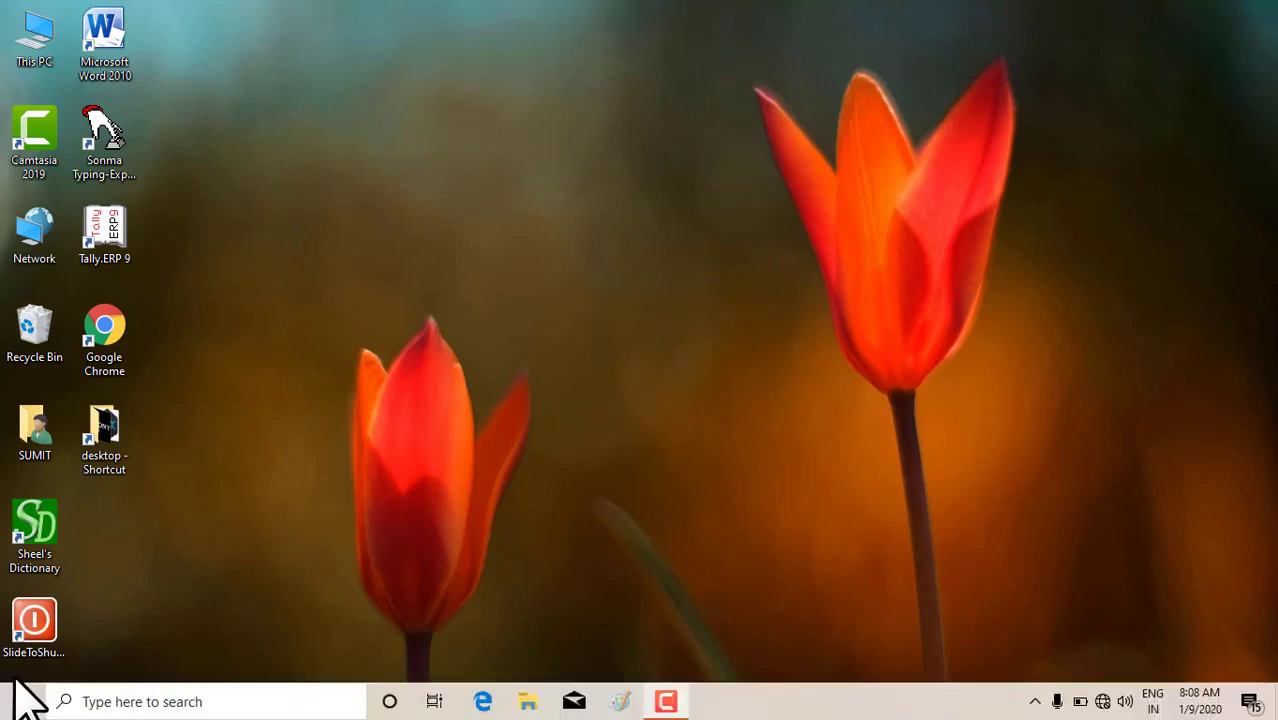
# Launch PowerPoint 2010 by searching 'power' from the Start menu
pyautogui.click(22, 702)
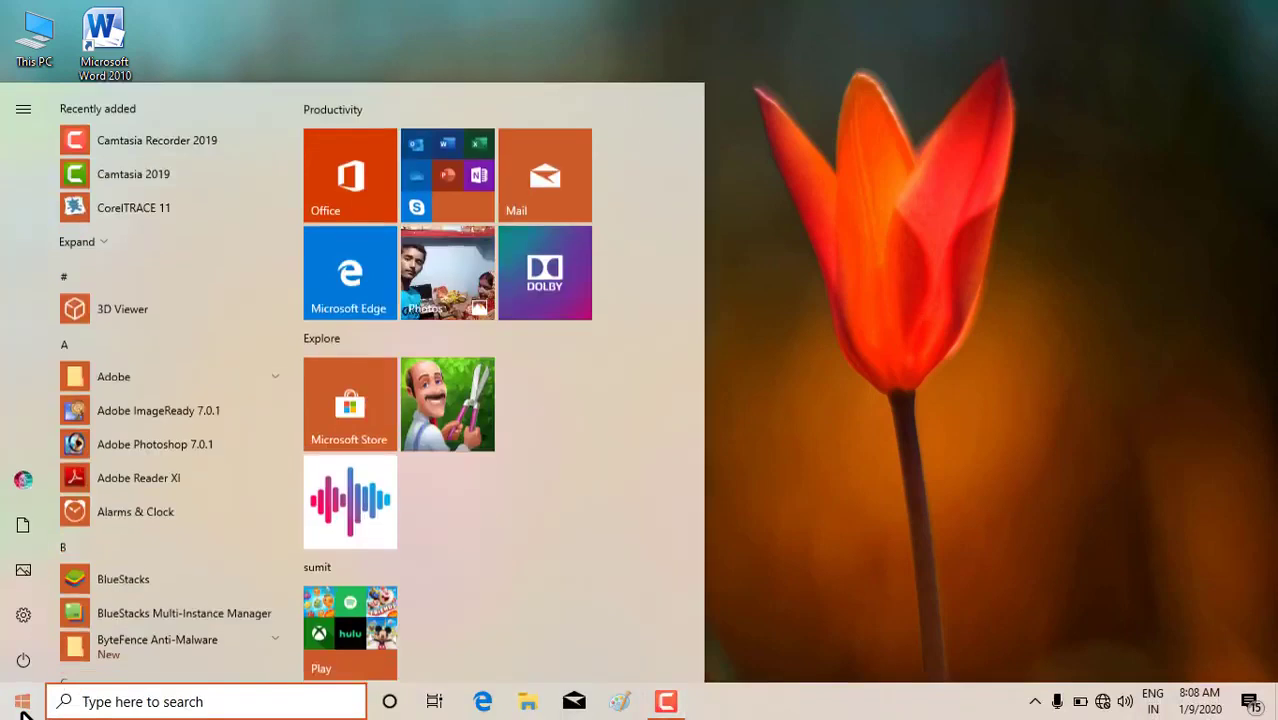
pyautogui.write('powe')
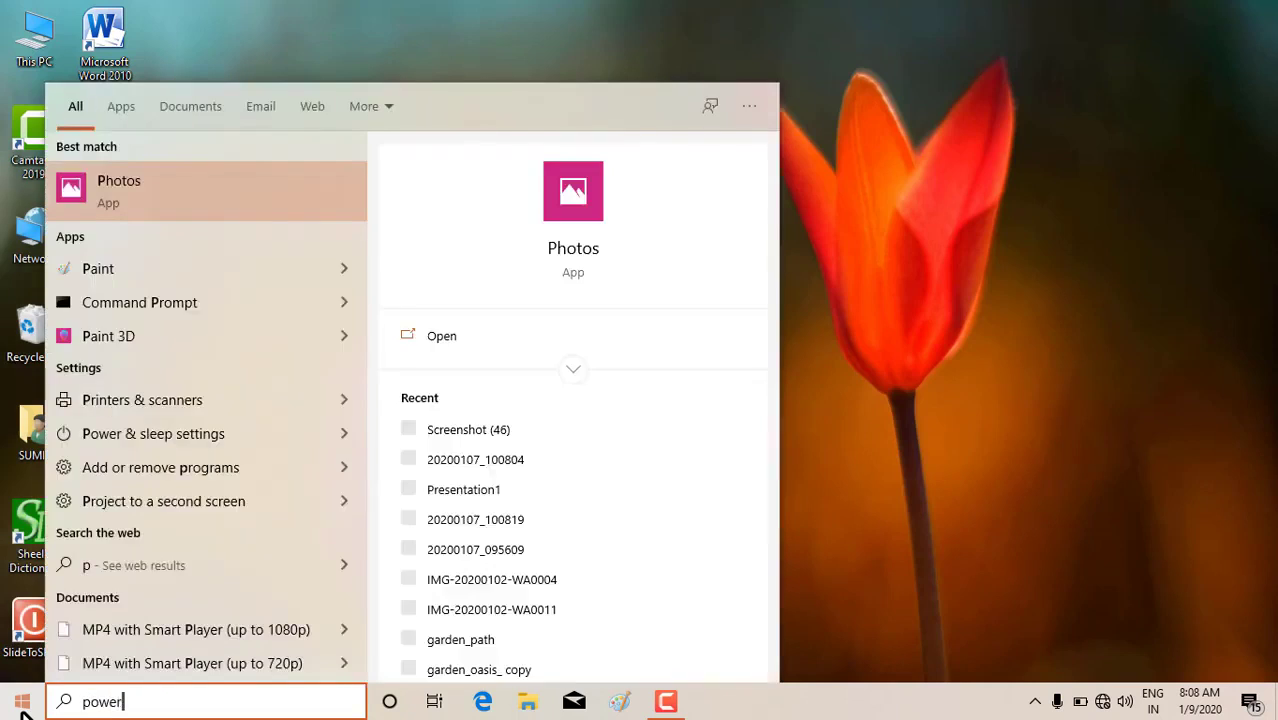
pyautogui.write('r')
pyautogui.press('Return')
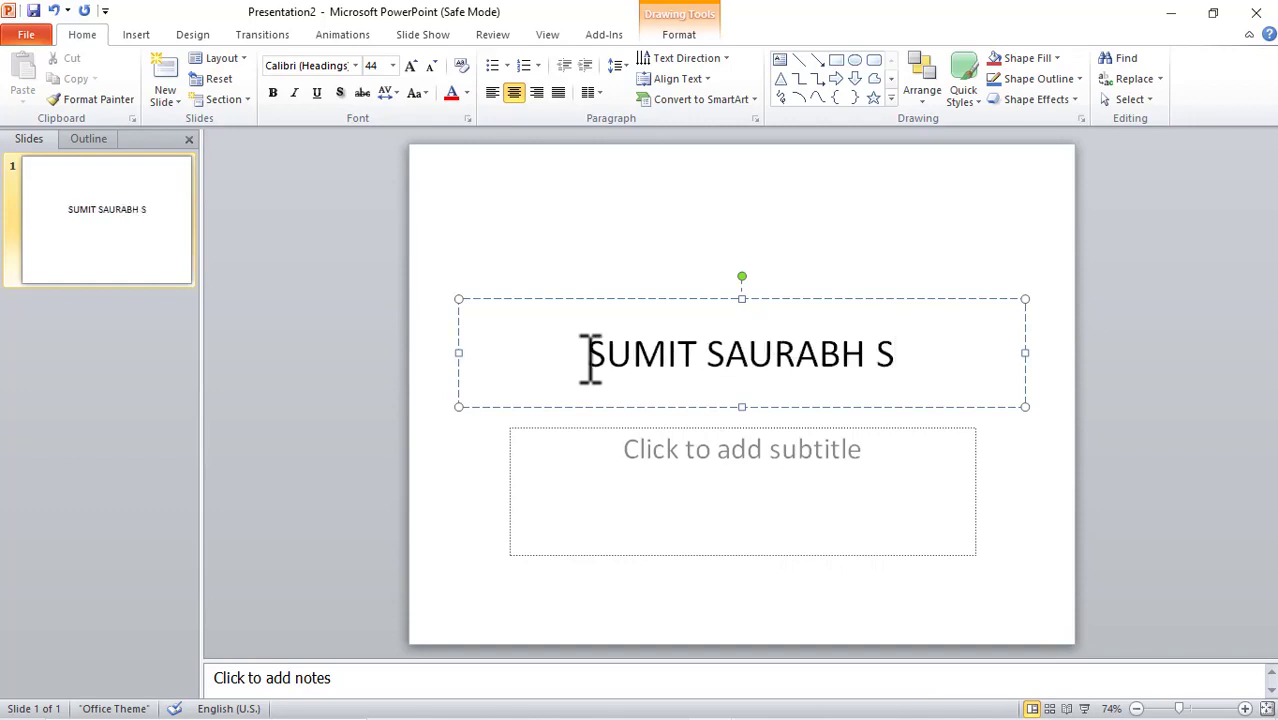
# Finish typing the person's full name in the title, then click off the title
pyautogui.write('HRIVAS')
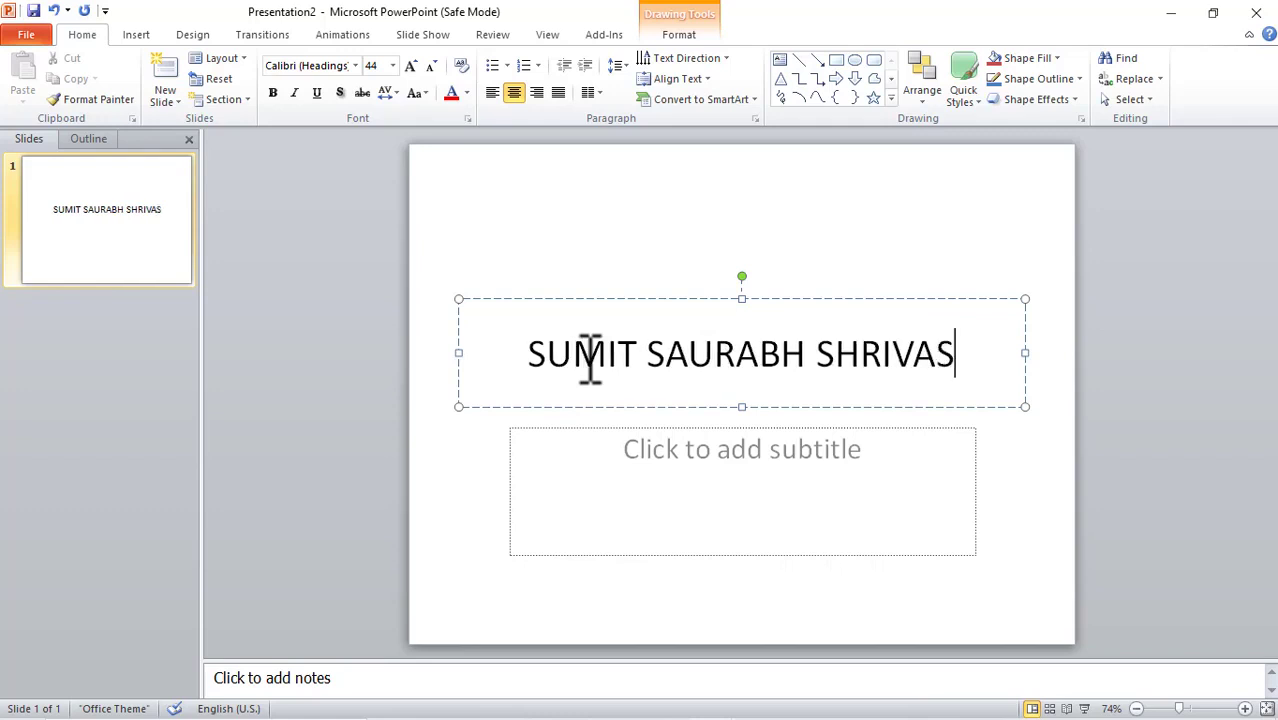
pyautogui.write('TAVA')
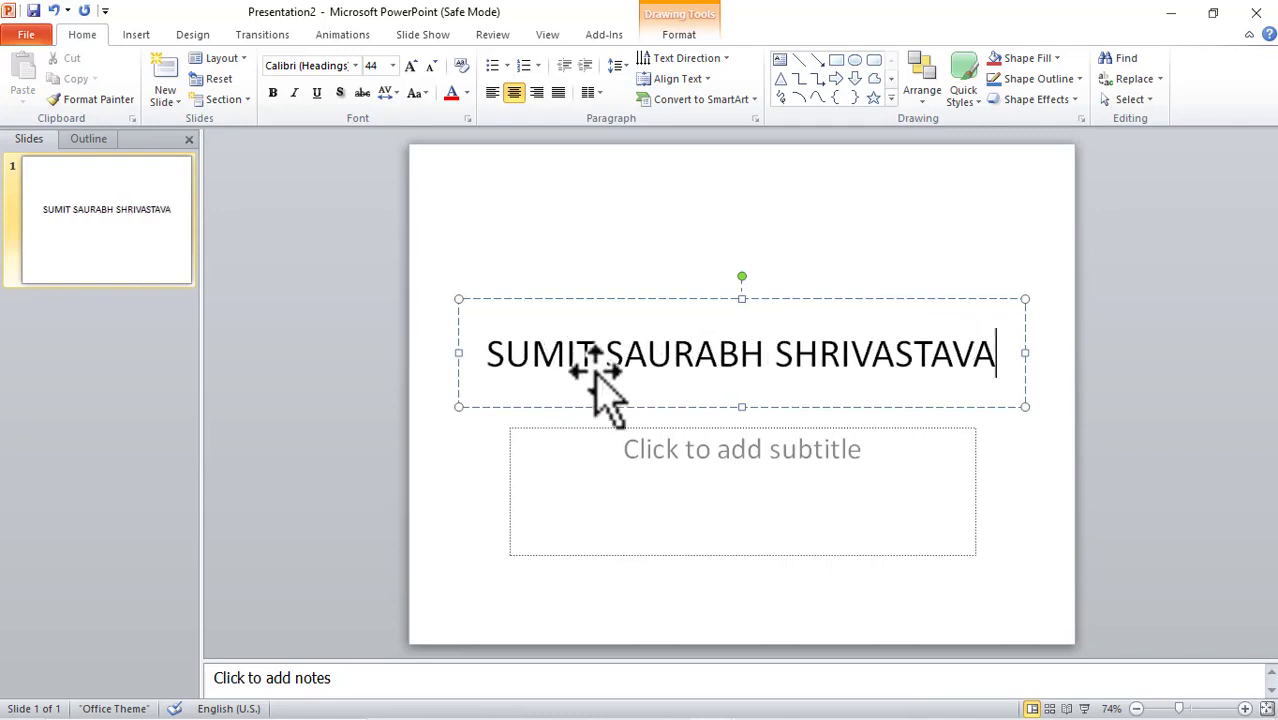
pyautogui.click(671, 458)
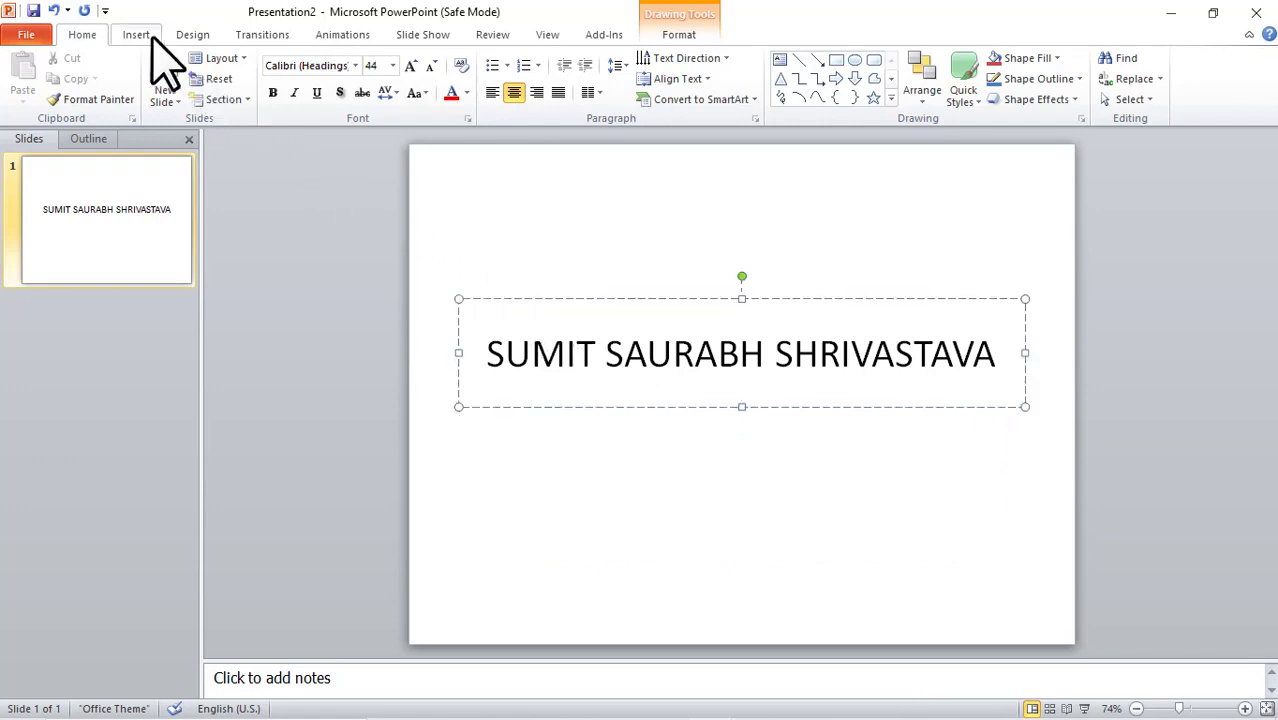
# On Drawing Tools Format, try applying red Text Fill with the title text not yet selected
pyautogui.click(679, 36)
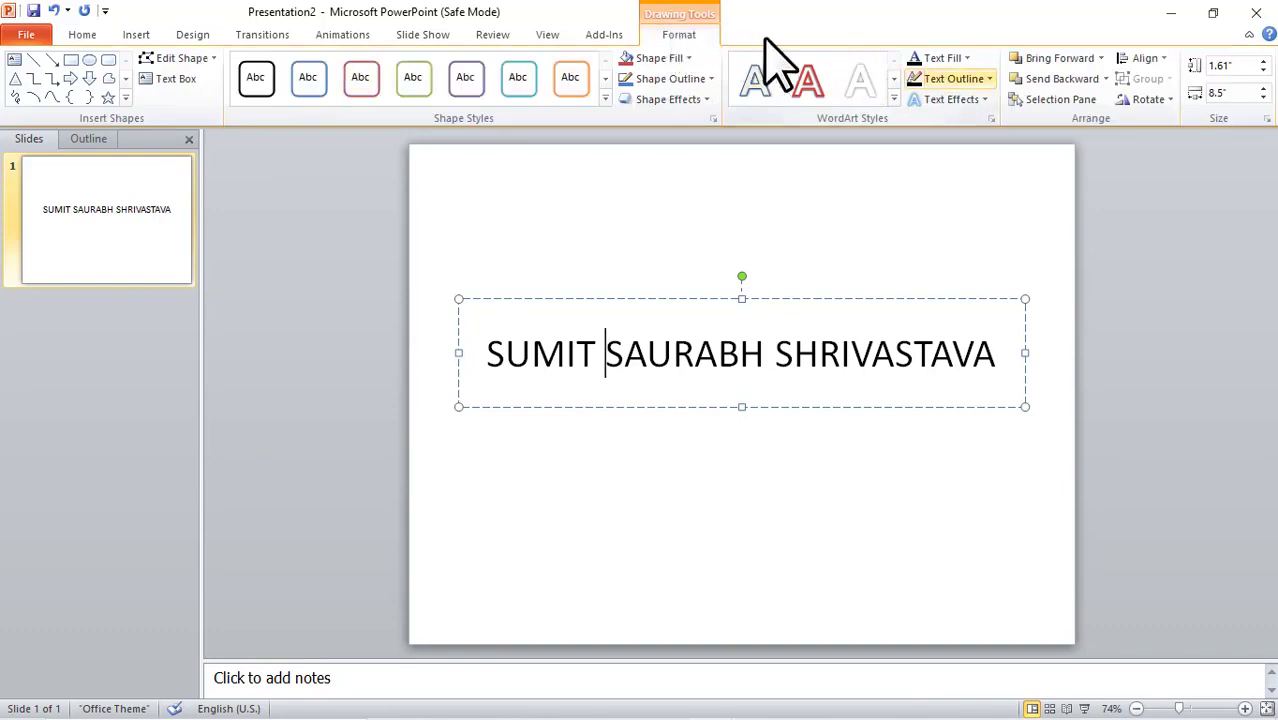
pyautogui.click(965, 58)
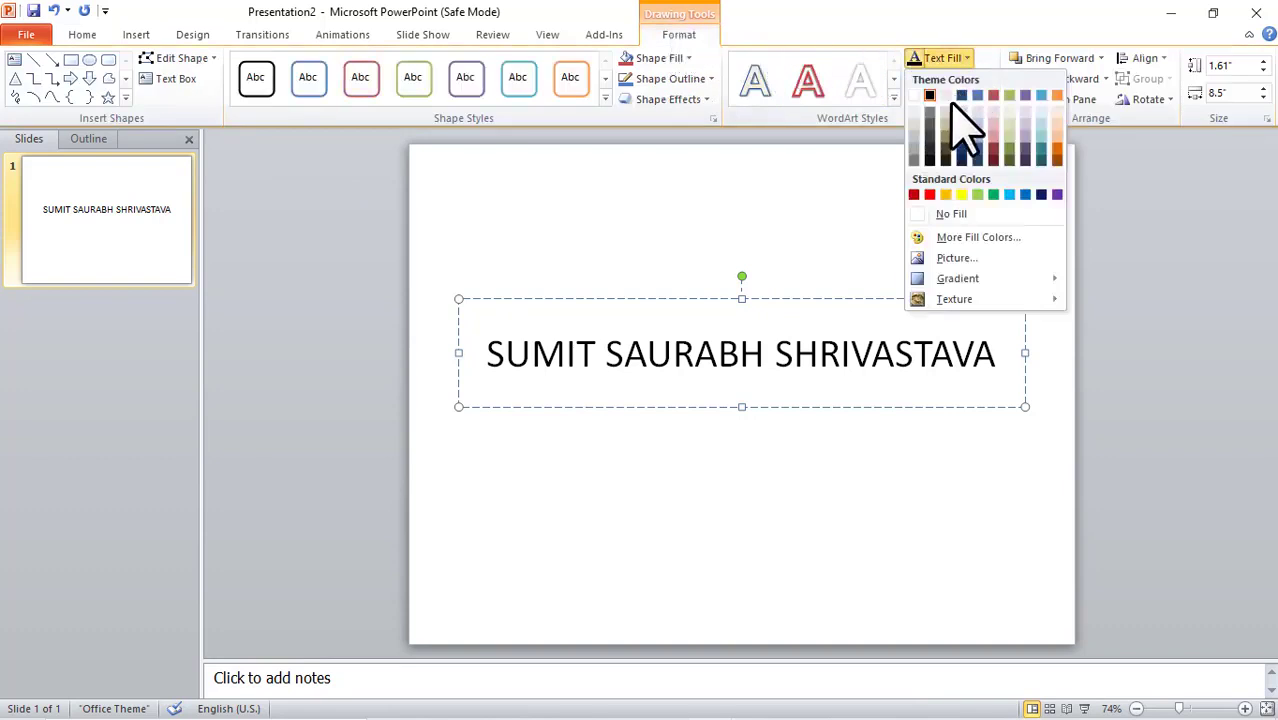
pyautogui.click(929, 195)
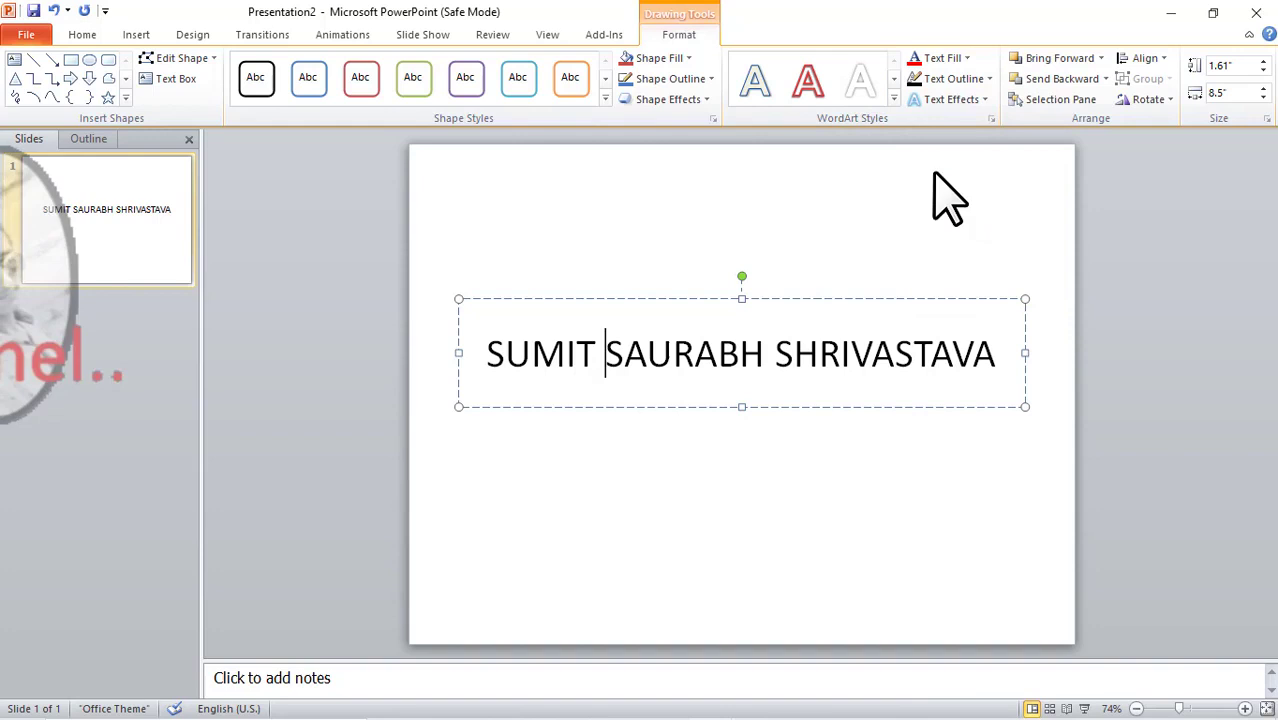
pyautogui.click(983, 79)
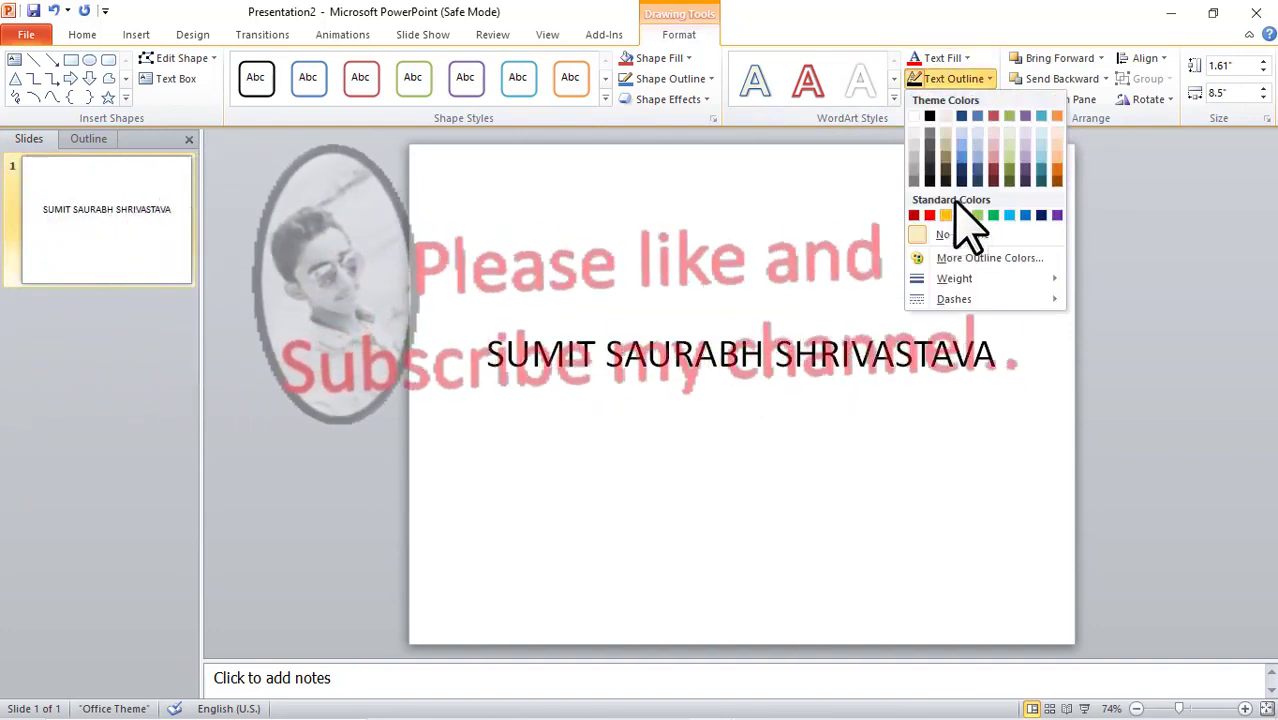
pyautogui.click(966, 58)
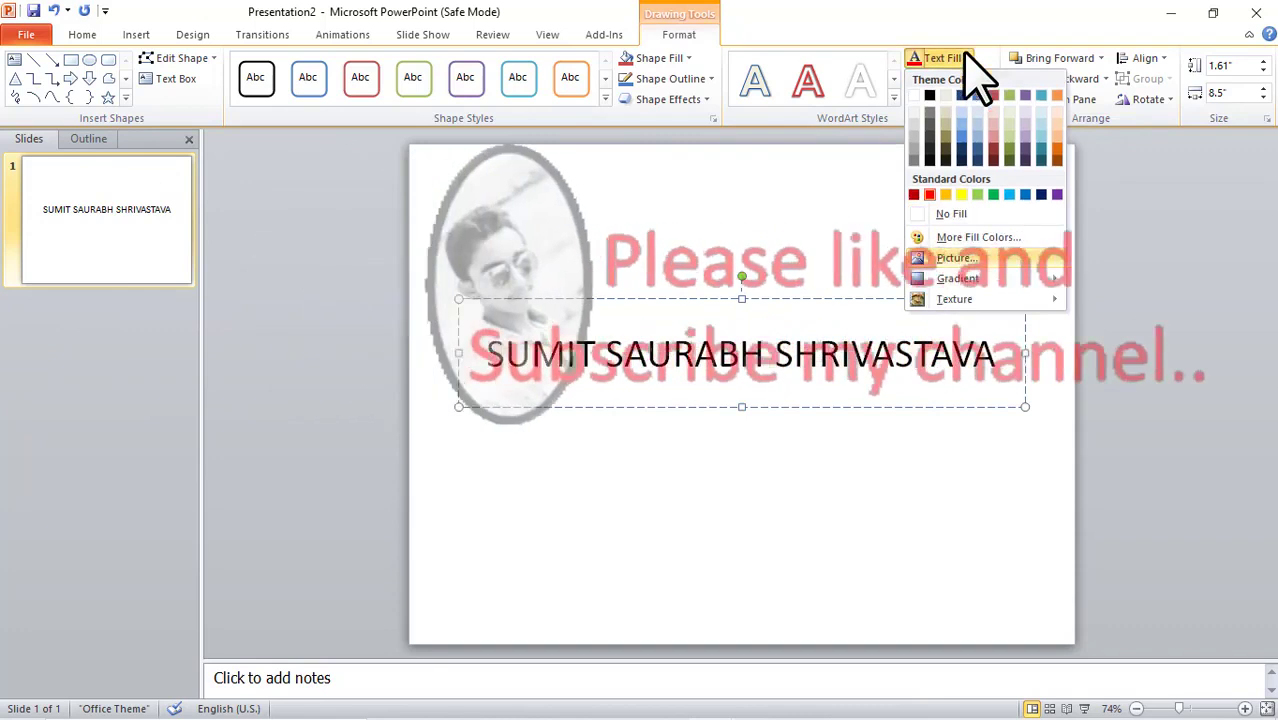
# Select all the title text, fill it red and give it a blue outline
pyautogui.click(998, 366)
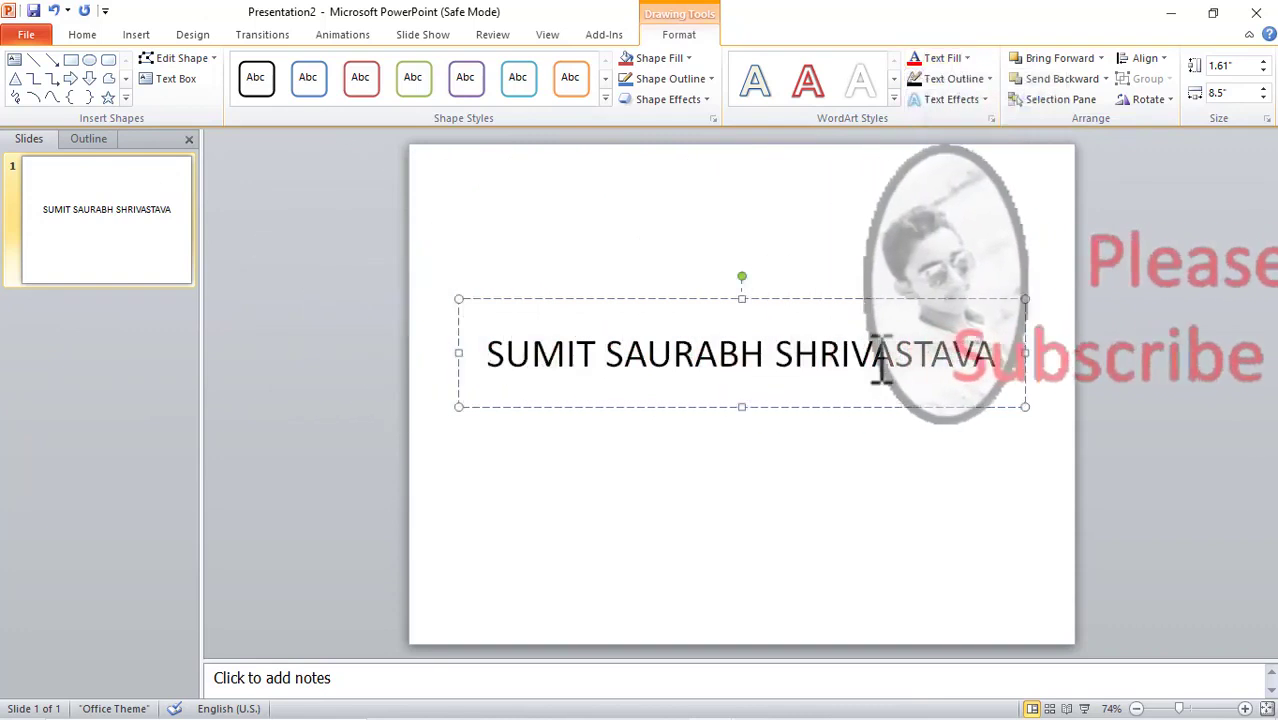
pyautogui.moveTo(998, 355); pyautogui.dragTo(463, 328)
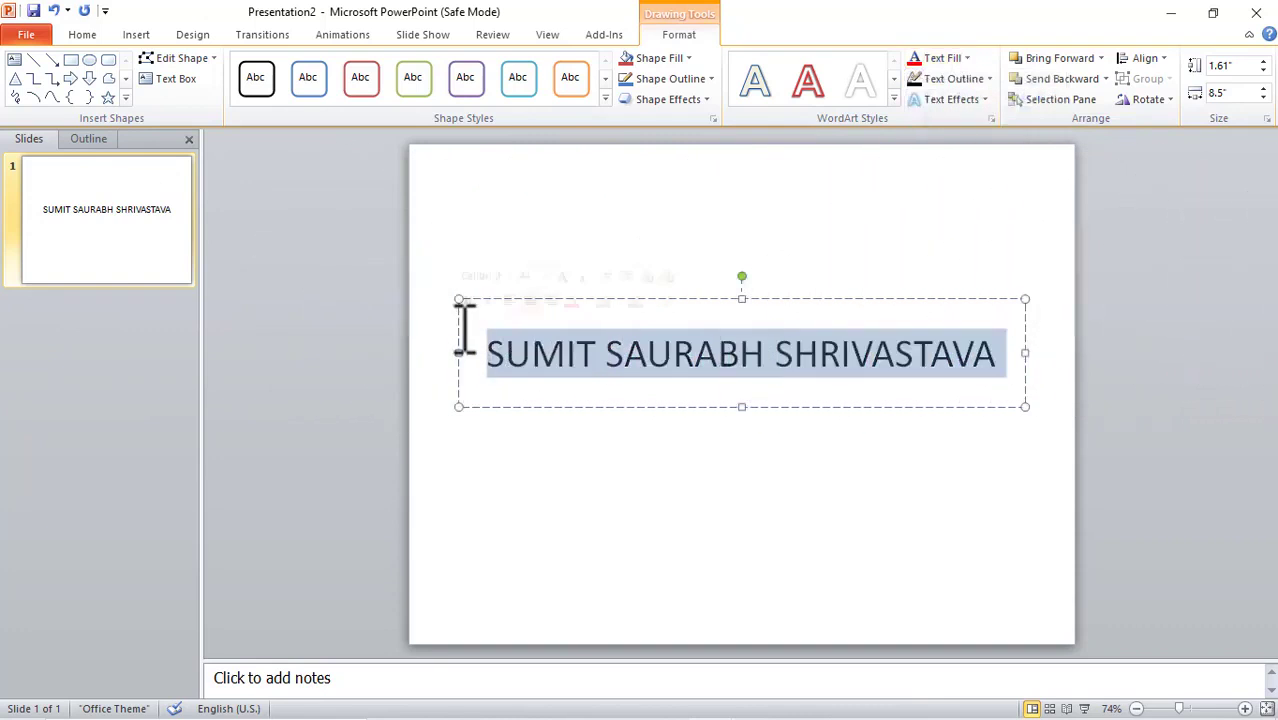
pyautogui.click(966, 58)
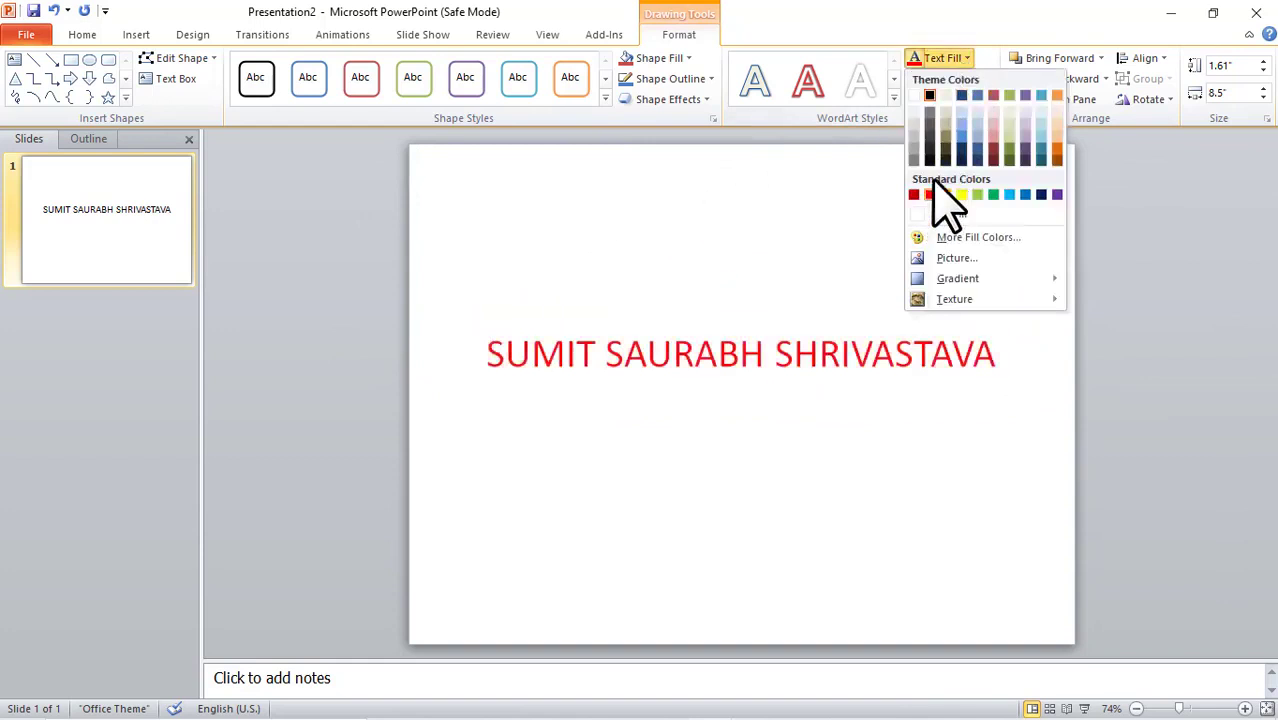
pyautogui.click(930, 193)
pyautogui.click(988, 80)
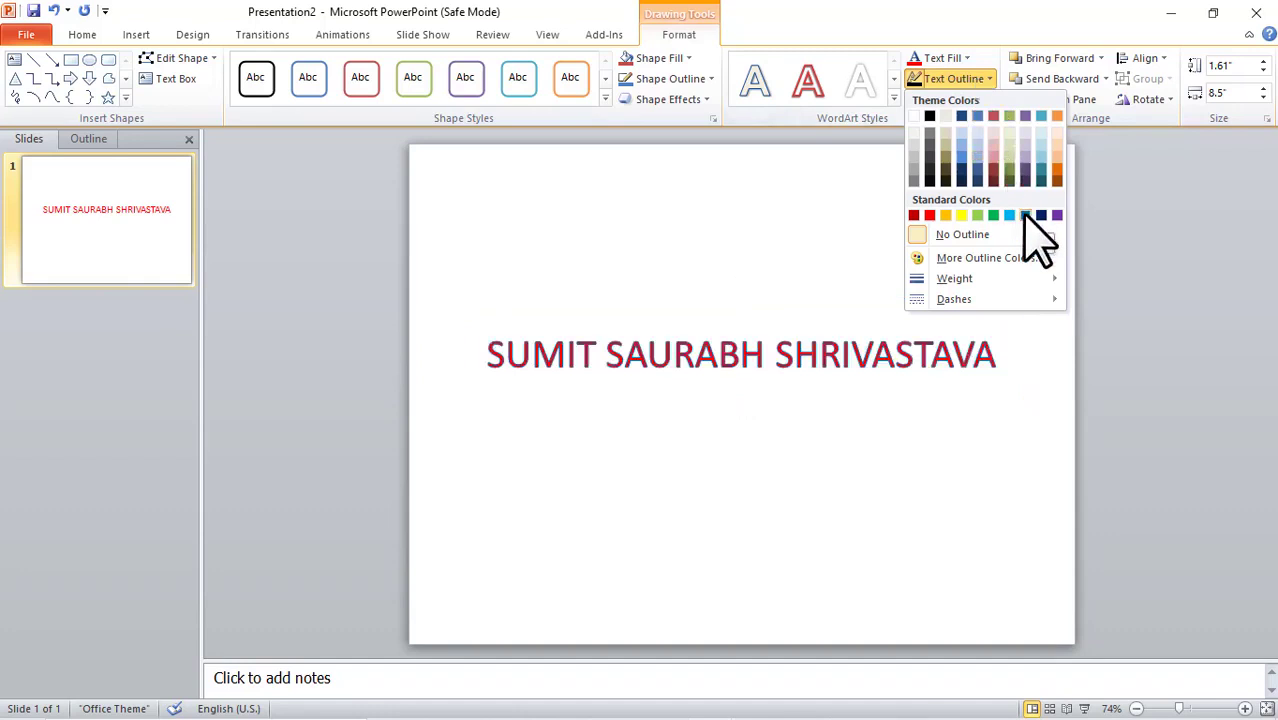
pyautogui.click(1023, 214)
# Apply a pink-red Glow text effect to the title
pyautogui.click(983, 100)
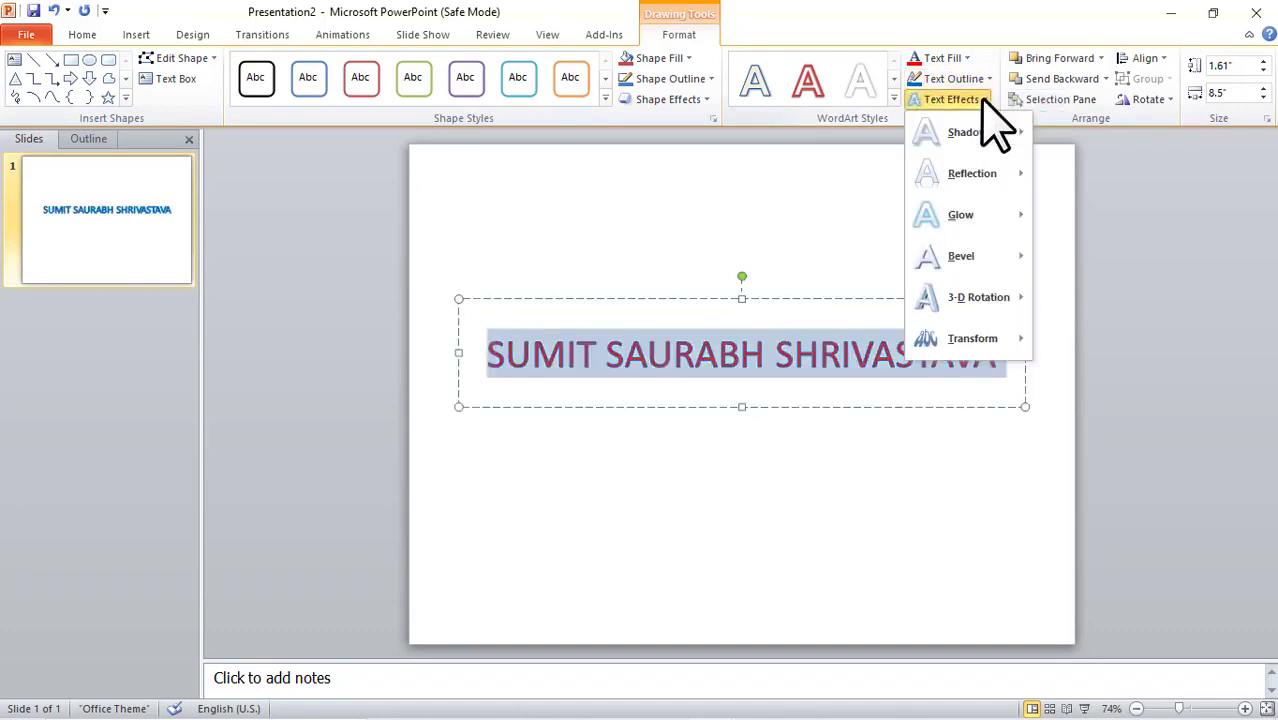
pyautogui.press('Down')
pyautogui.press('Down')
pyautogui.press('Down')
pyautogui.press('Right')
pyautogui.press('Down')
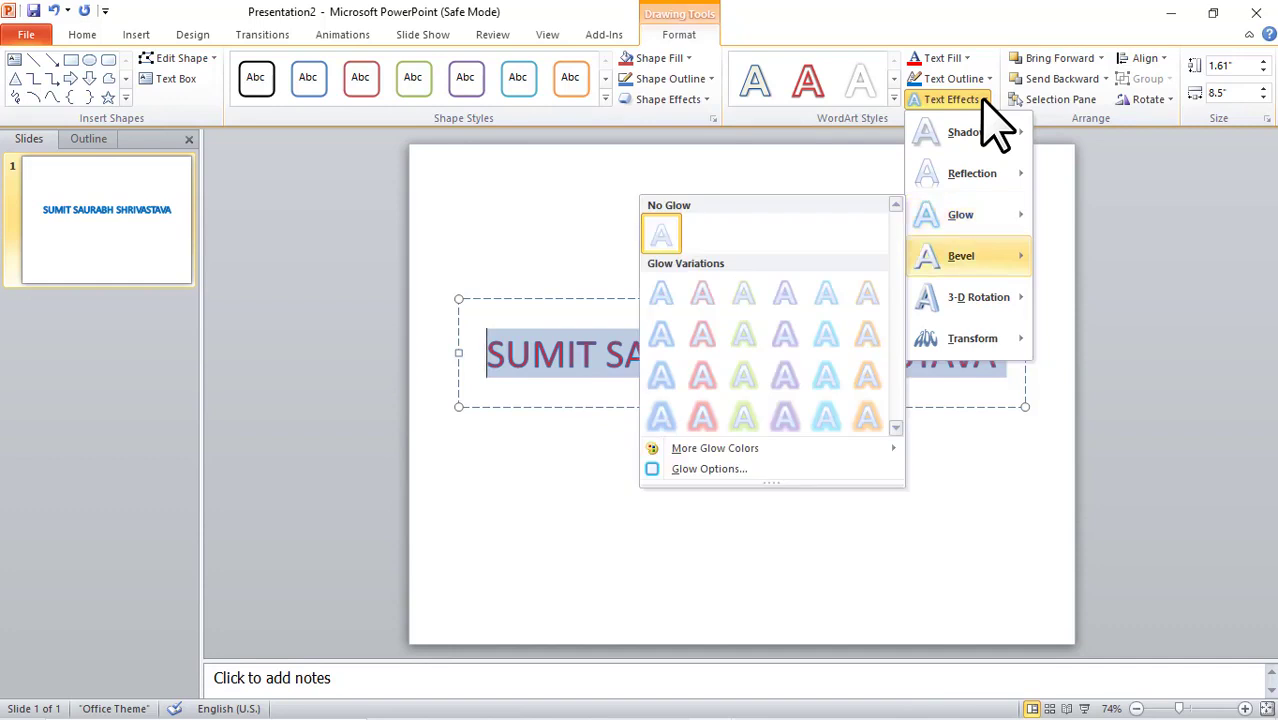
pyautogui.press('Up')
pyautogui.press('Right')
pyautogui.press('Down')
pyautogui.press('Right')
pyautogui.click(703, 333)
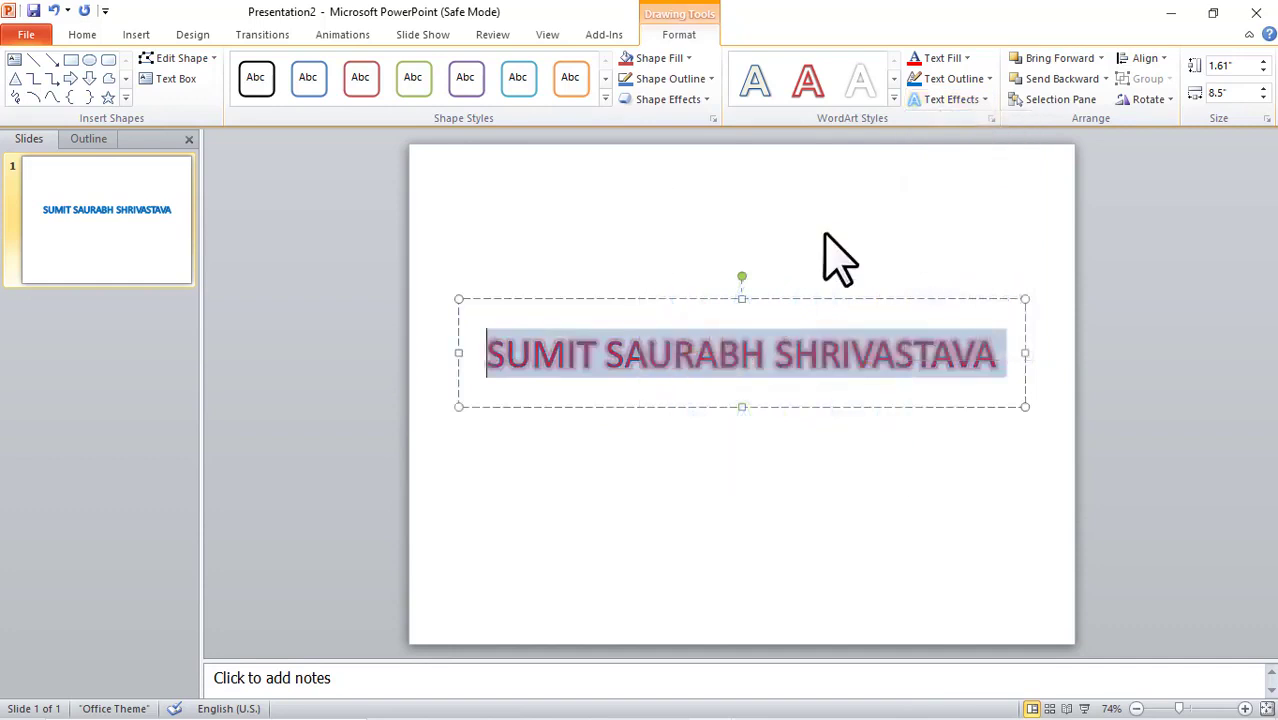
# Add the third Reflection variation to the title and check the result
pyautogui.click(982, 101)
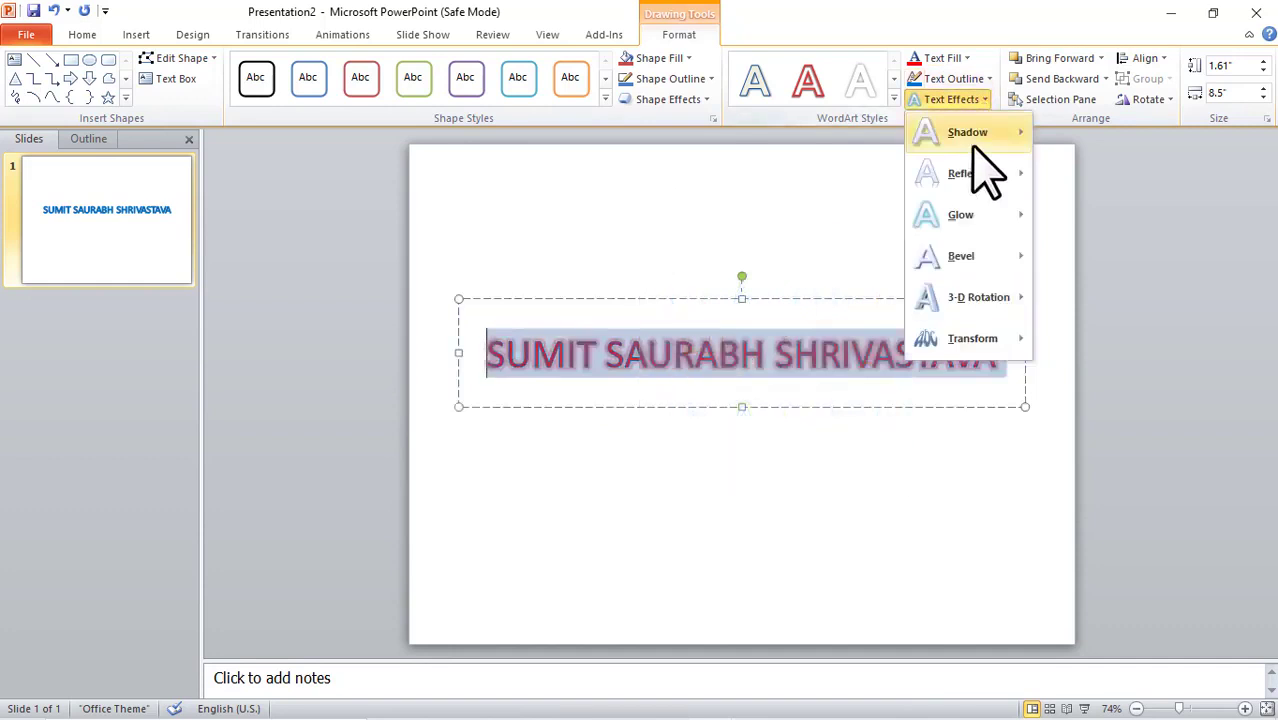
pyautogui.moveTo(976, 178)
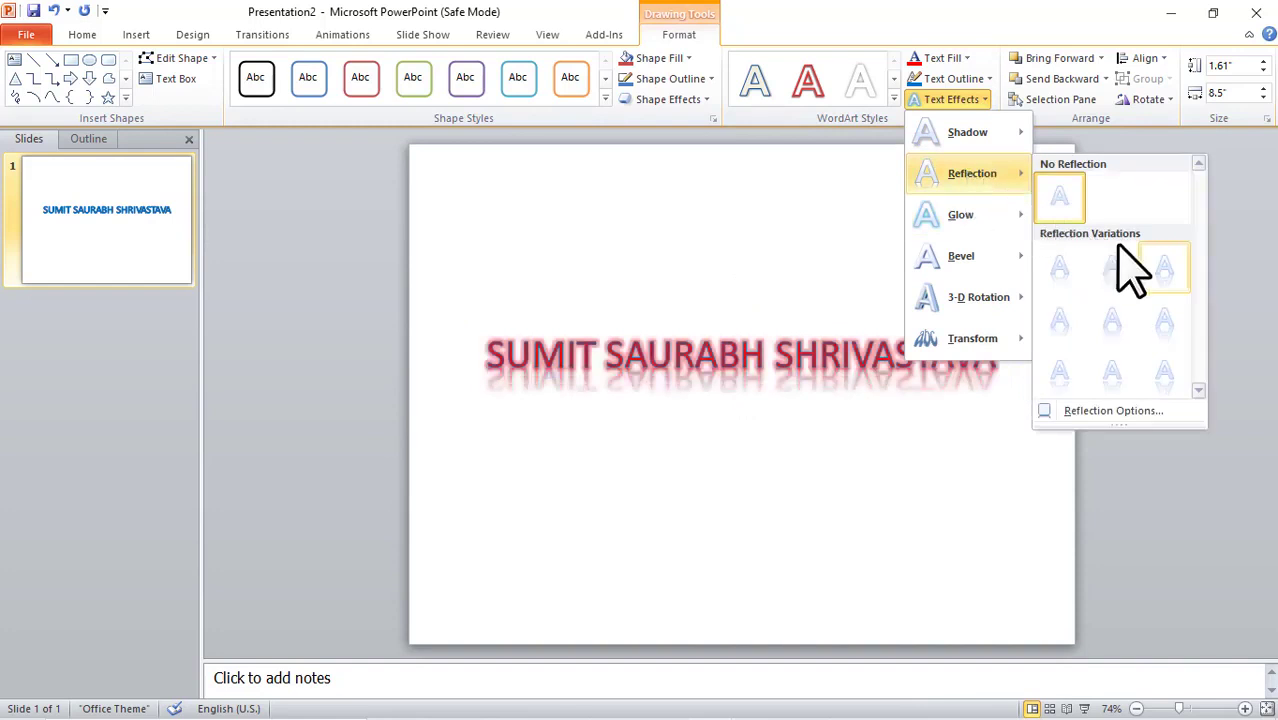
pyautogui.click(1173, 270)
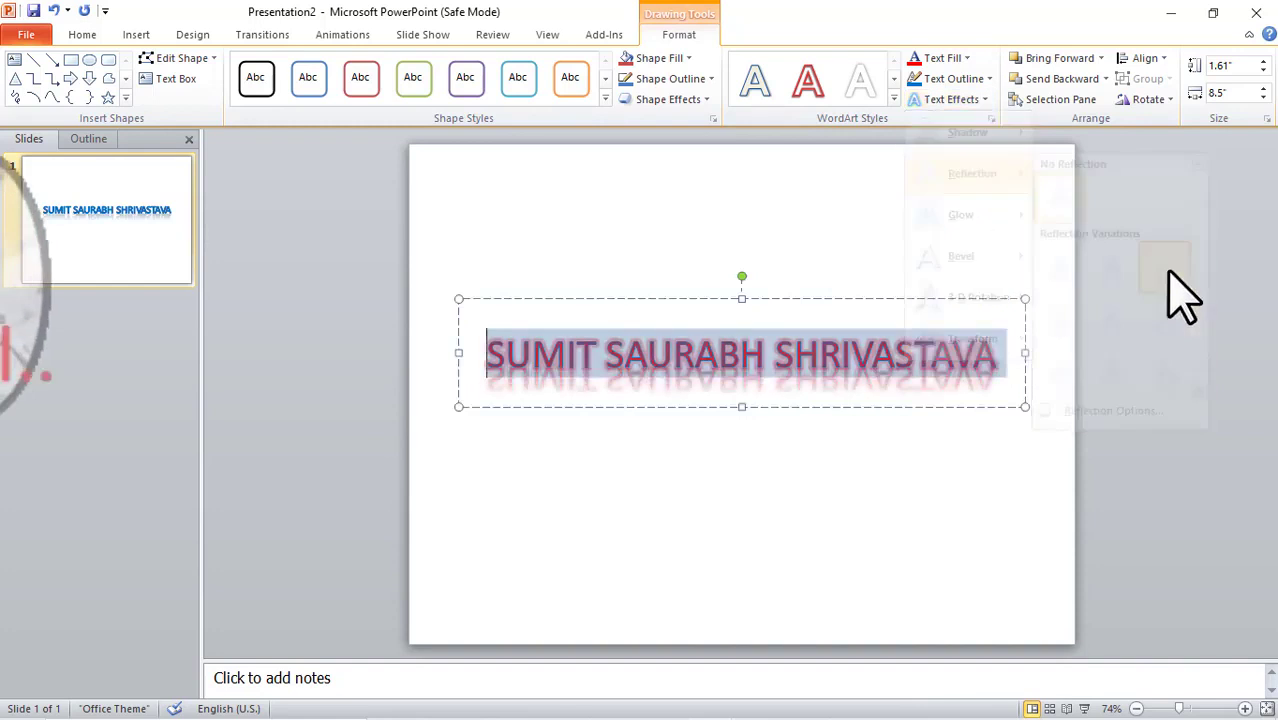
pyautogui.click(834, 222)
pyautogui.doubleClick(585, 357)
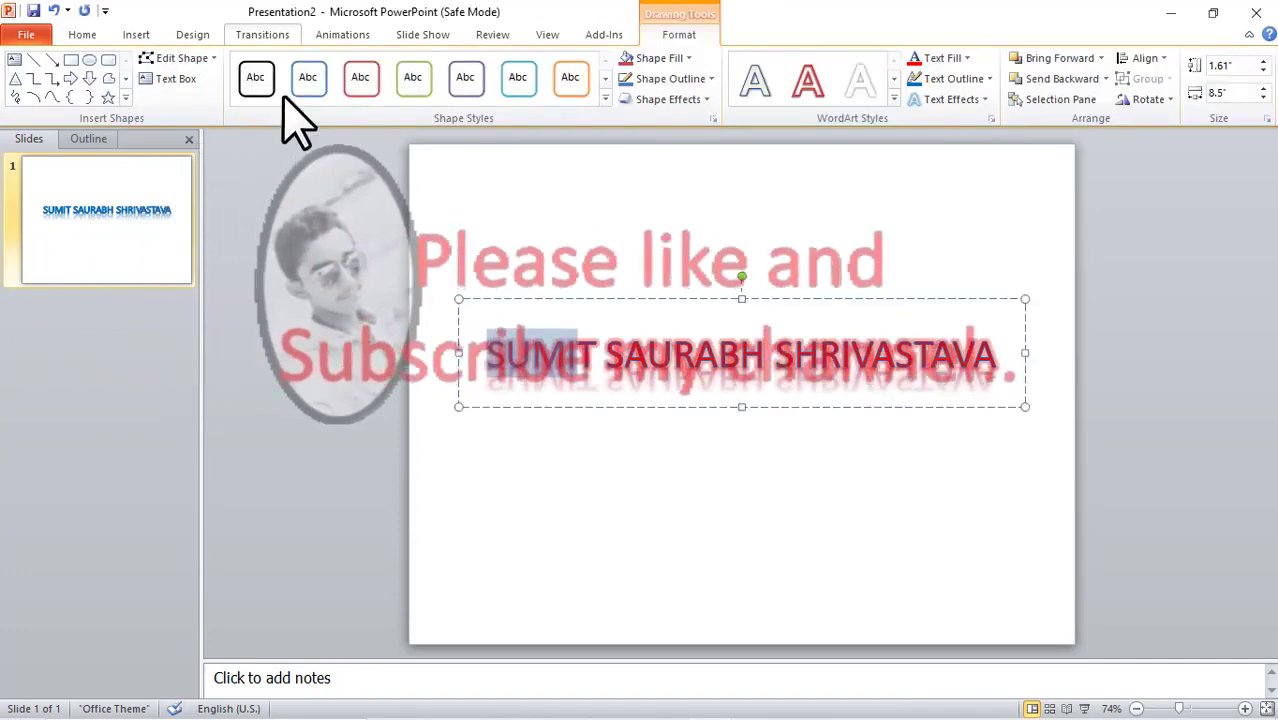
# Give the title a Fly In animation starting After Previous and open its Effect Options
pyautogui.click(340, 35)
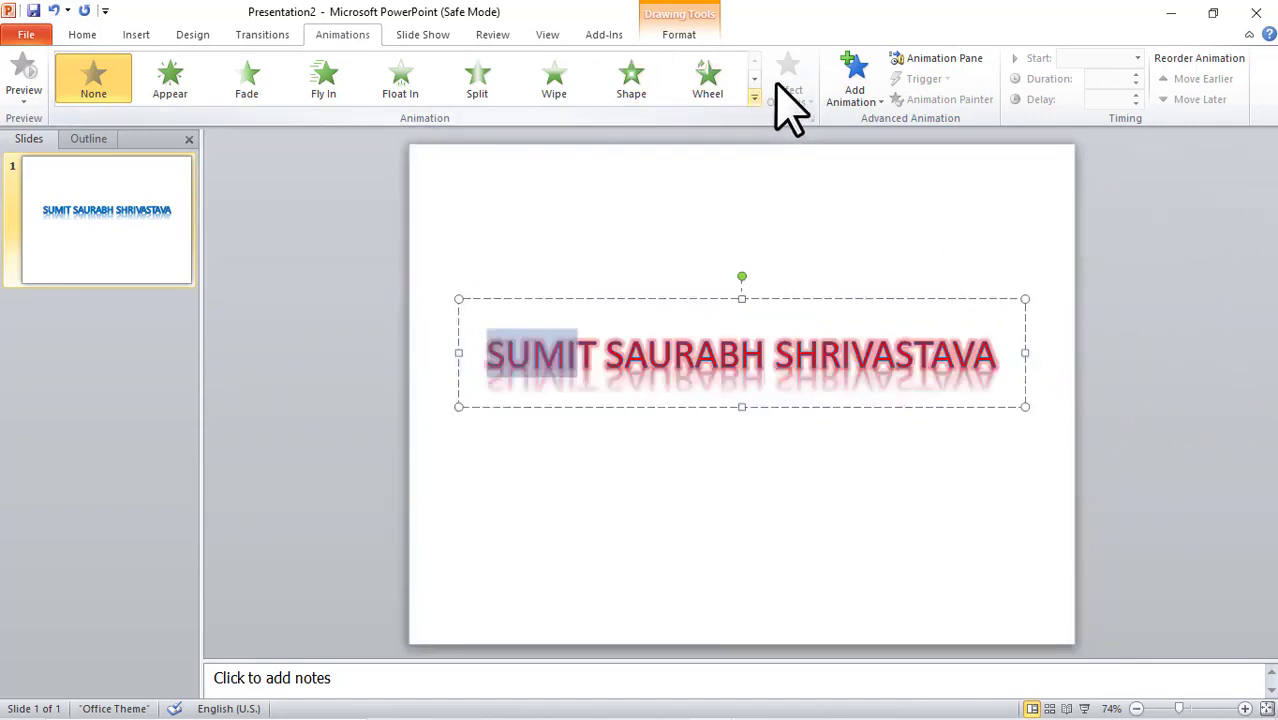
pyautogui.click(326, 88)
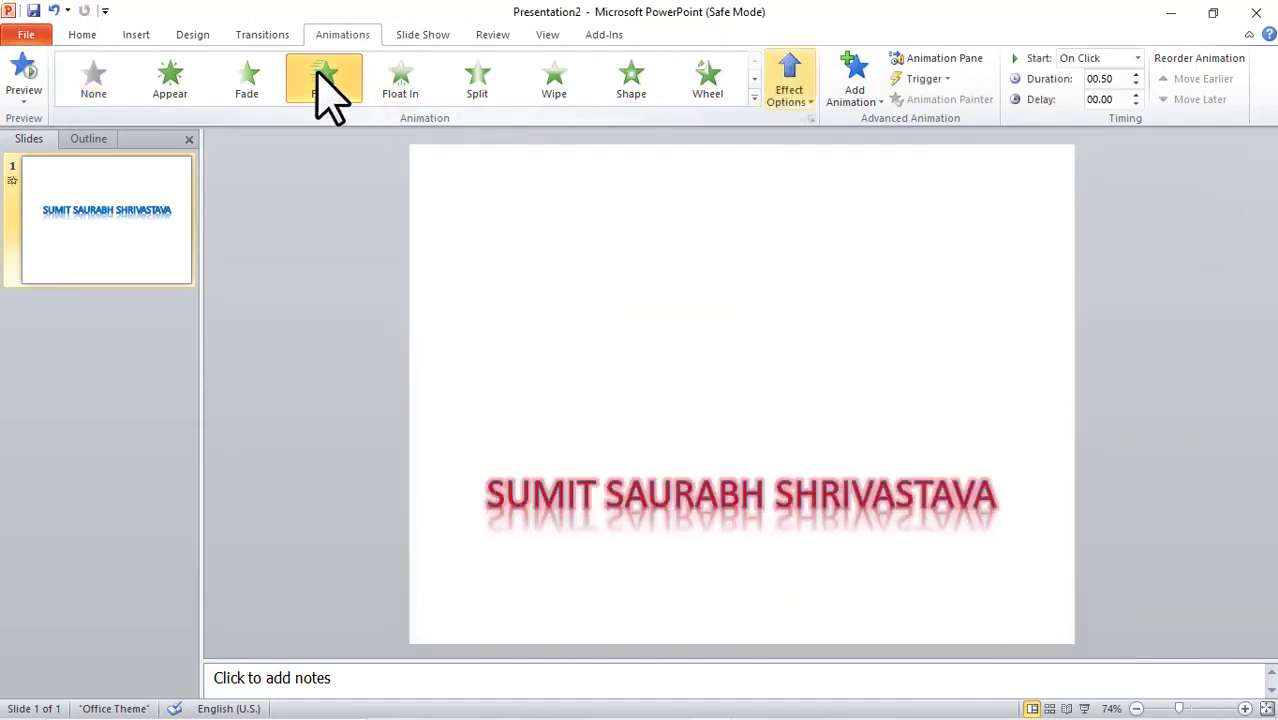
pyautogui.click(936, 58)
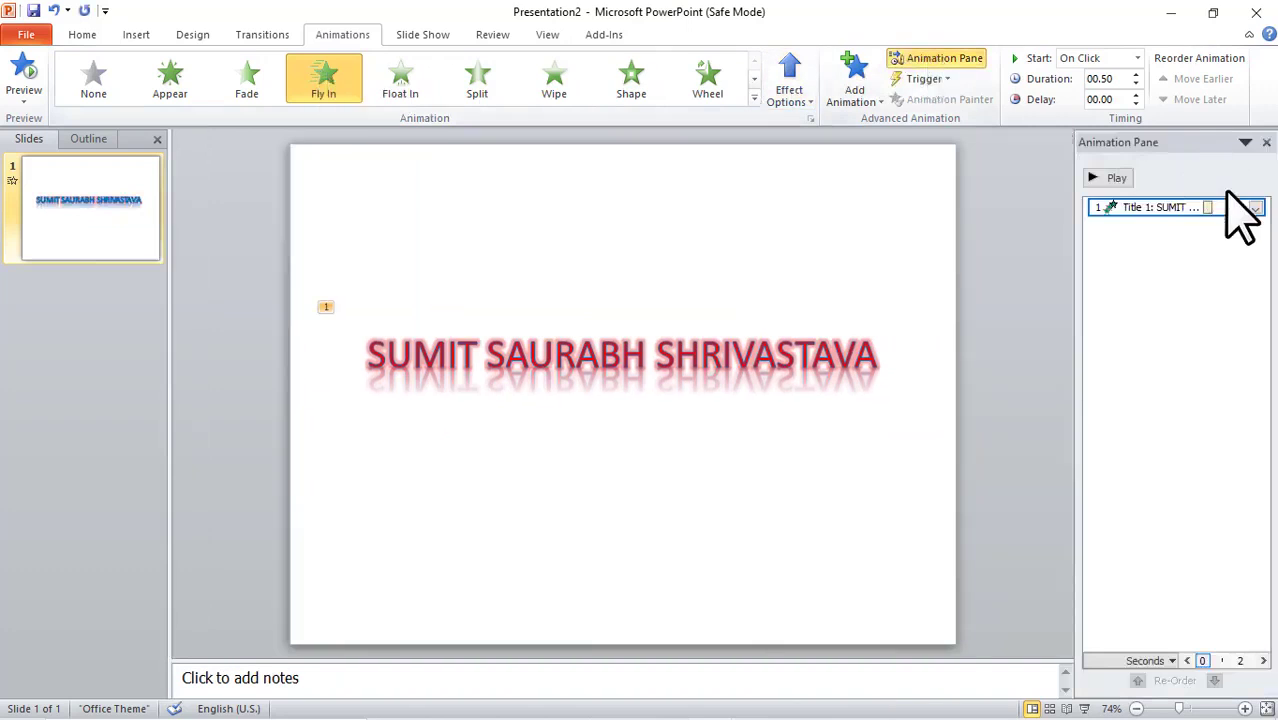
pyautogui.click(1256, 208)
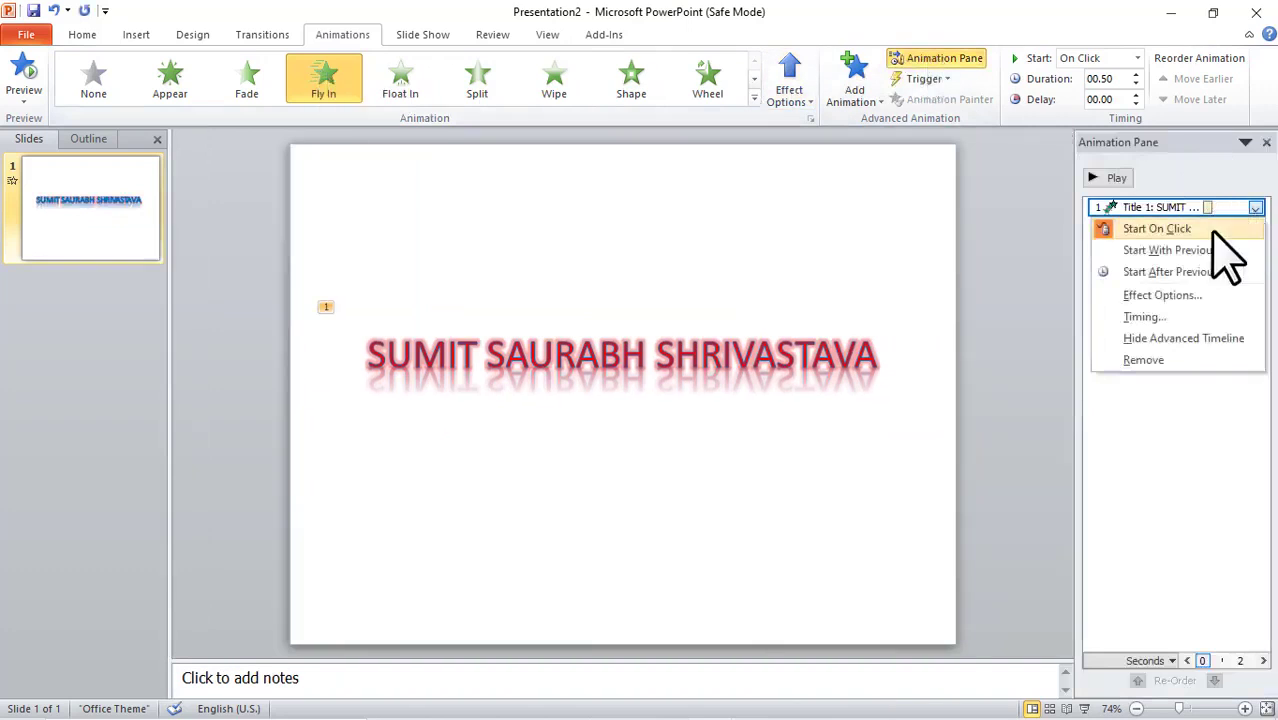
pyautogui.click(1150, 272)
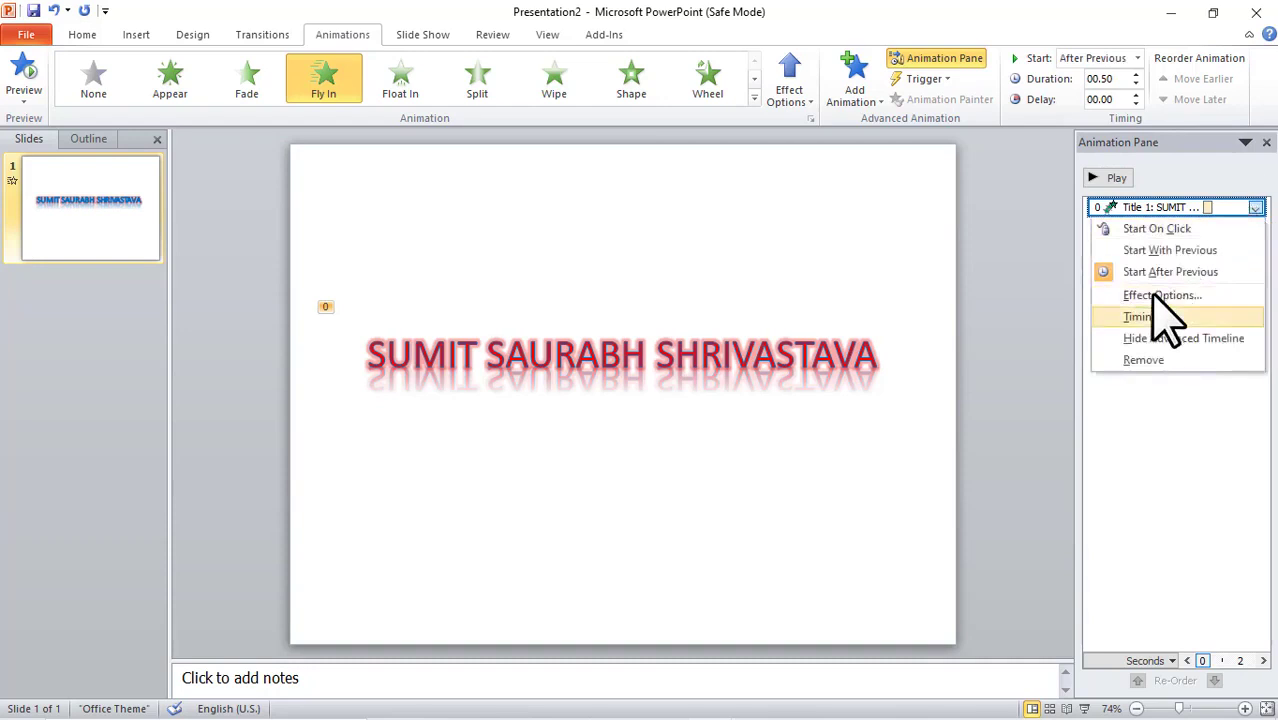
pyautogui.click(1155, 296)
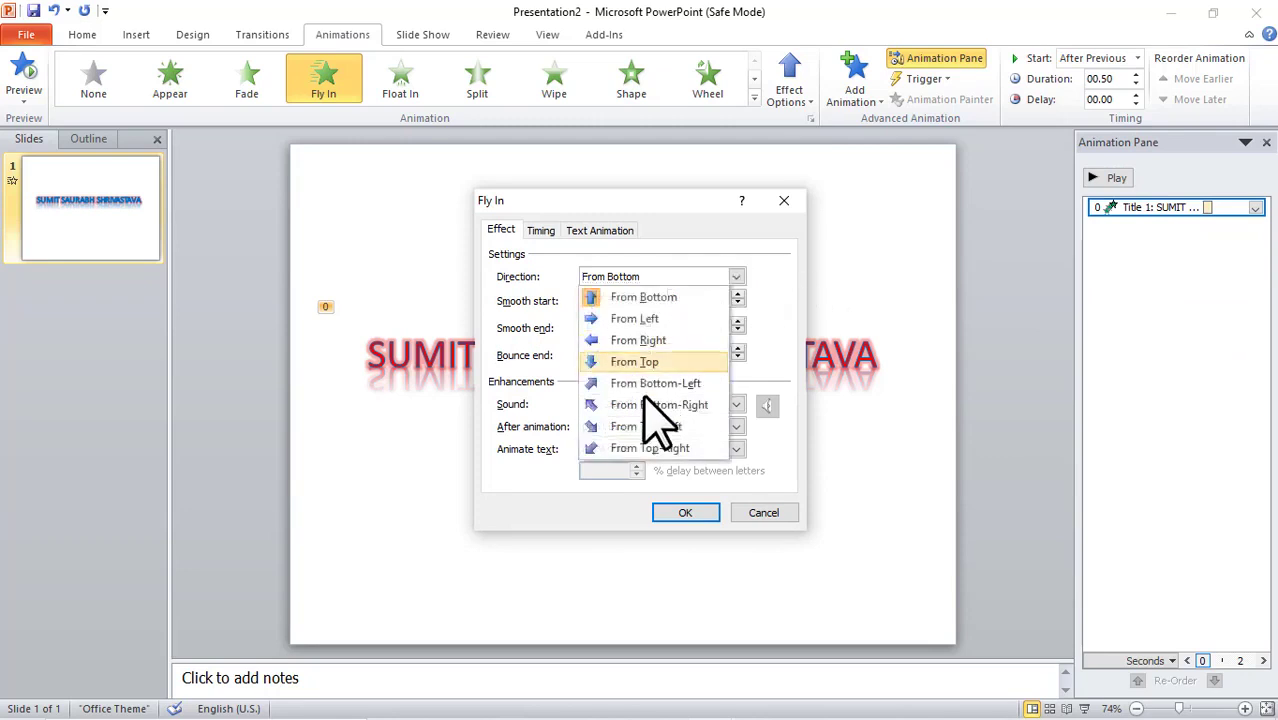
# Set Fly In to From Bottom-Right, 0.07 sec bounce end, animating text by letter
pyautogui.click(640, 405)
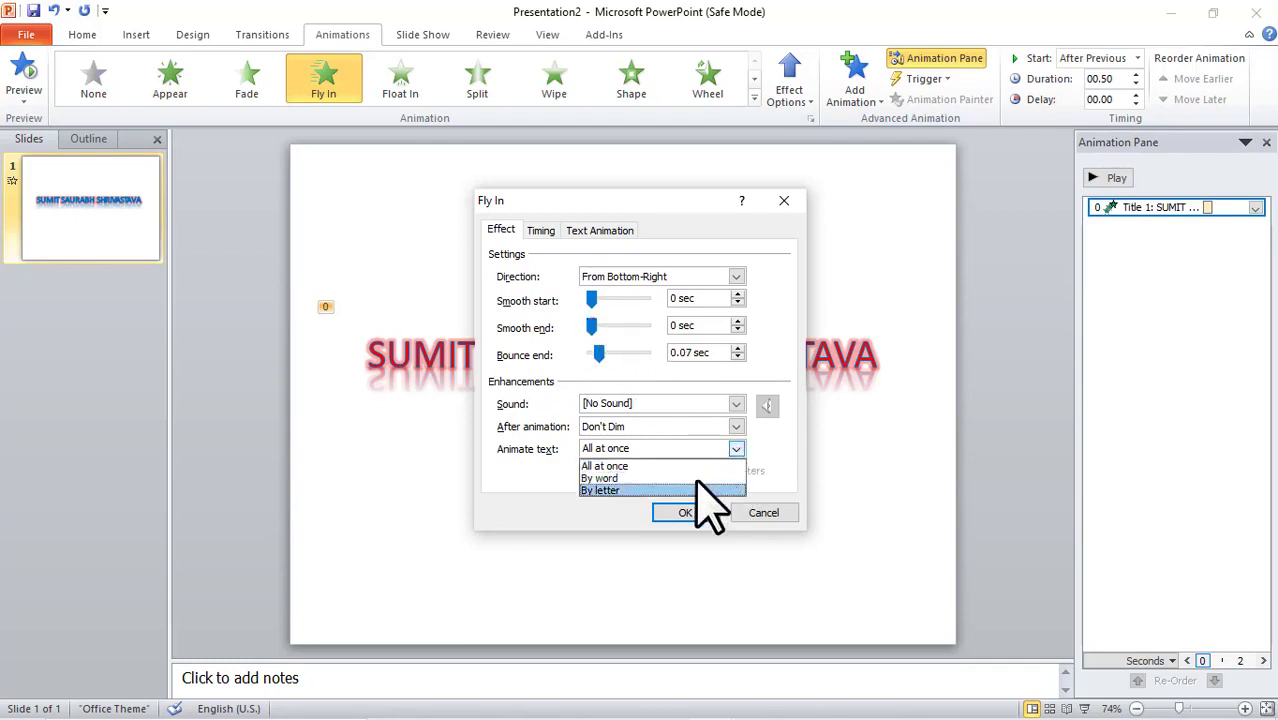
pyautogui.click(686, 489)
pyautogui.click(685, 515)
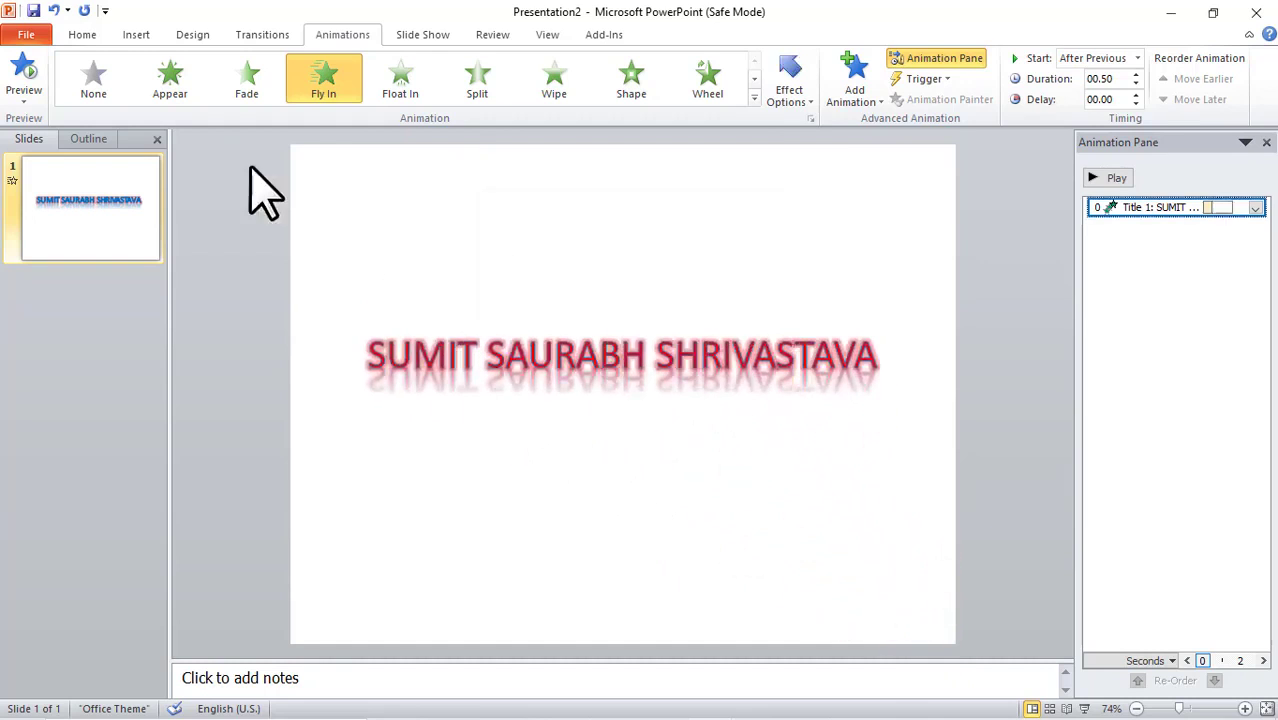
pyautogui.click(80, 35)
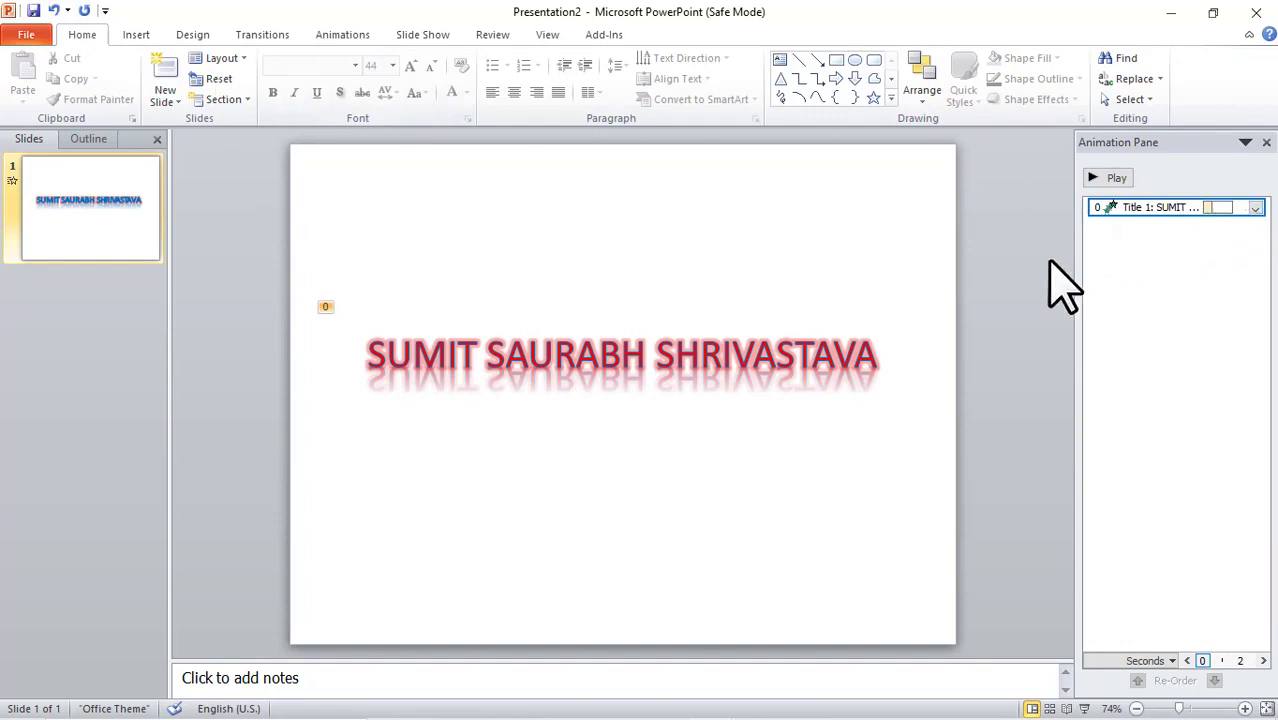
# Save the presentation to the Desktop as a Windows Media Video
pyautogui.hotkey('ctrl', 's')
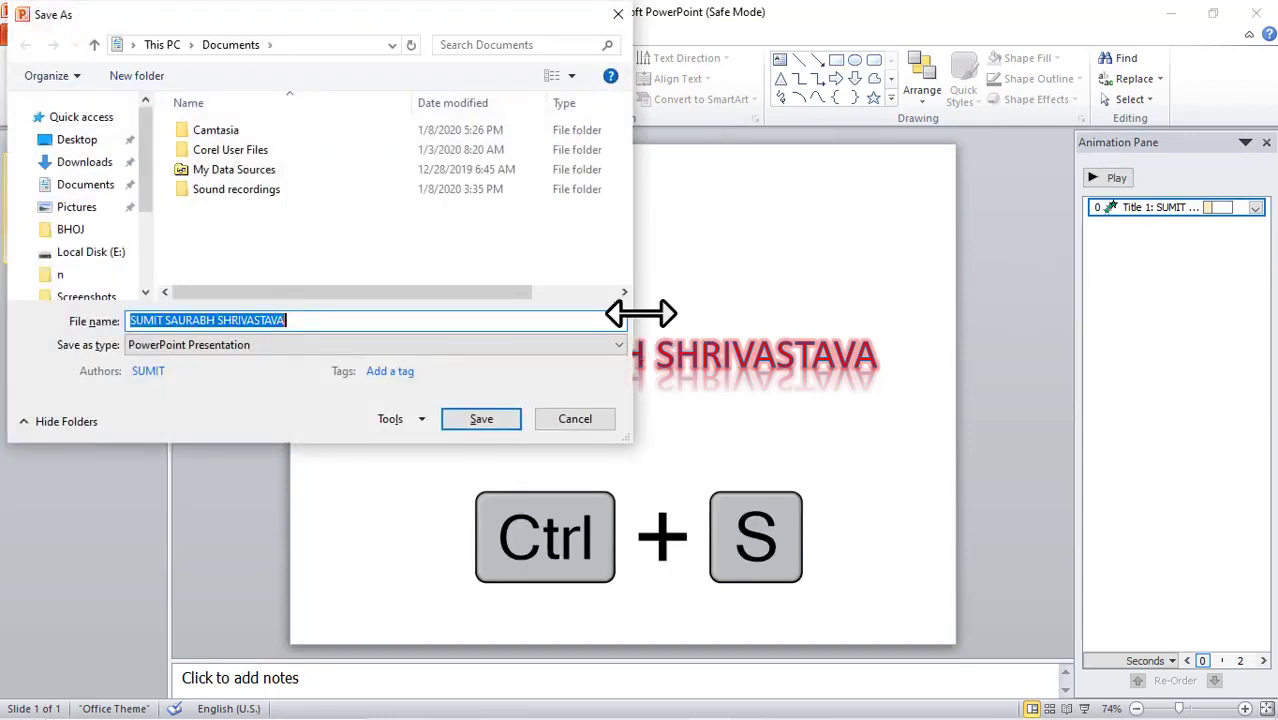
pyautogui.click(617, 345)
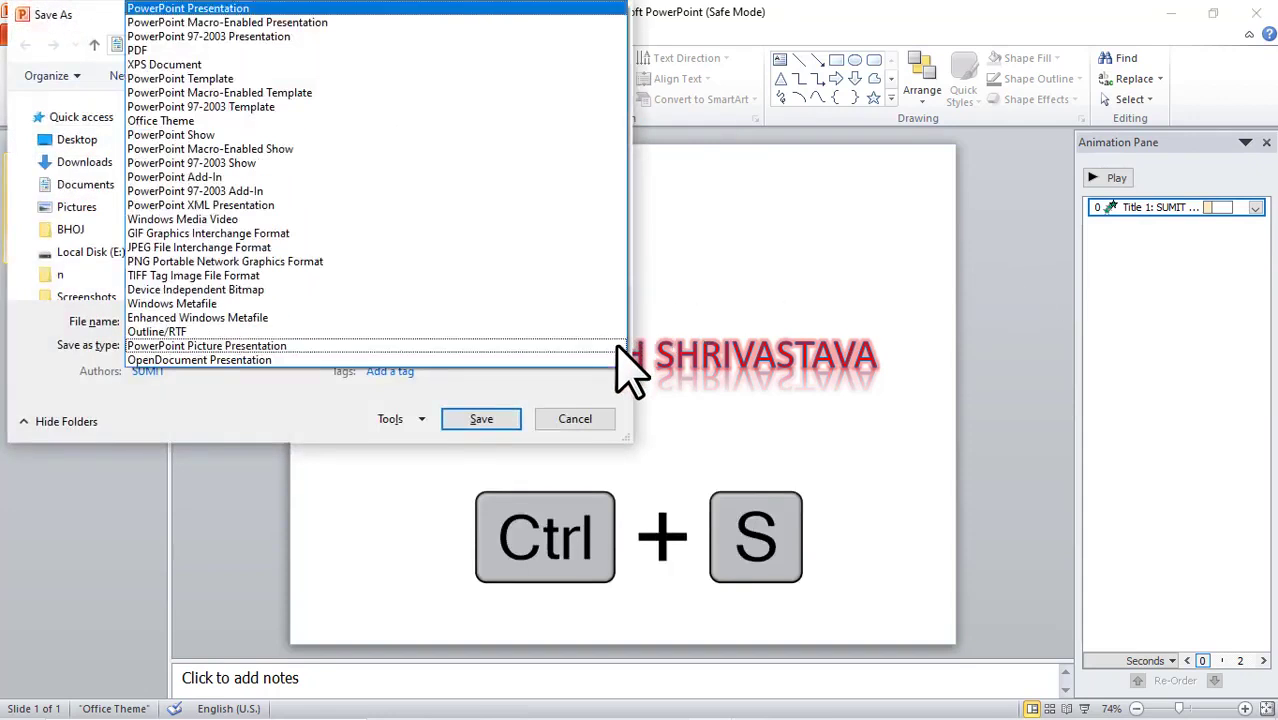
pyautogui.press('Up')
pyautogui.press('Up')
pyautogui.press('Up')
pyautogui.press('Up')
pyautogui.press('Up')
pyautogui.press('Up')
pyautogui.press('Up')
pyautogui.press('Up')
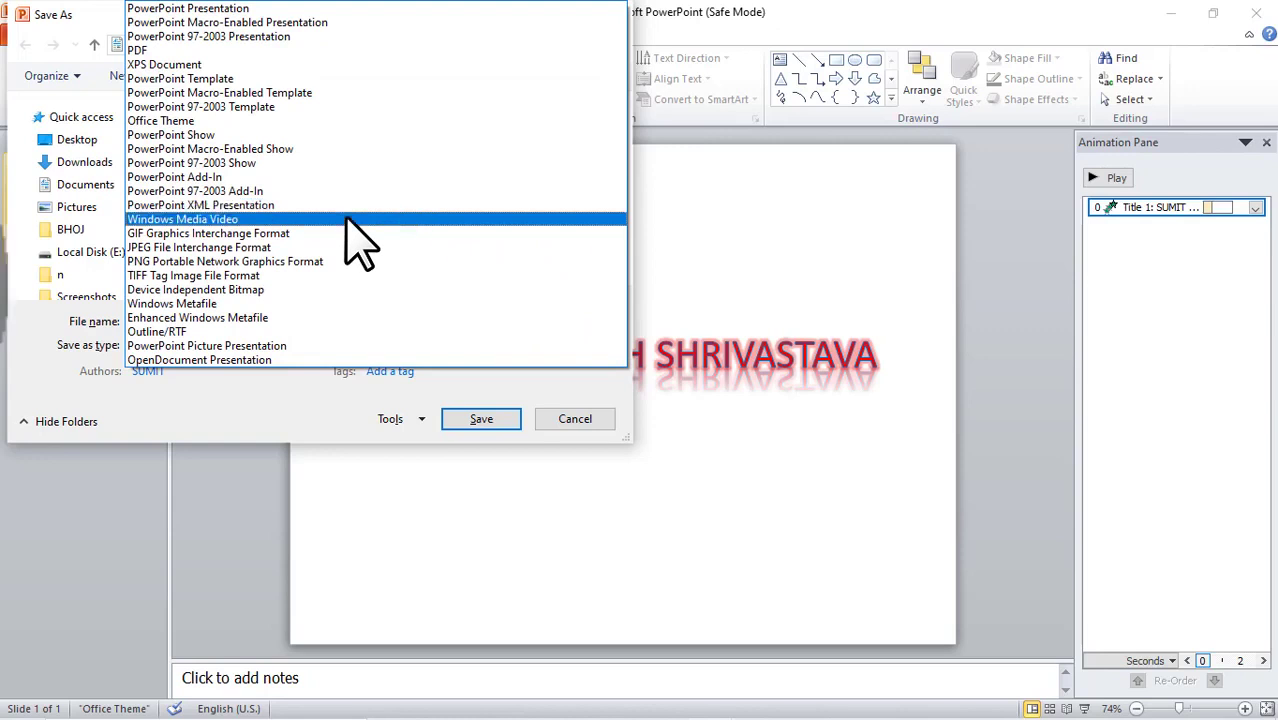
pyautogui.click(345, 219)
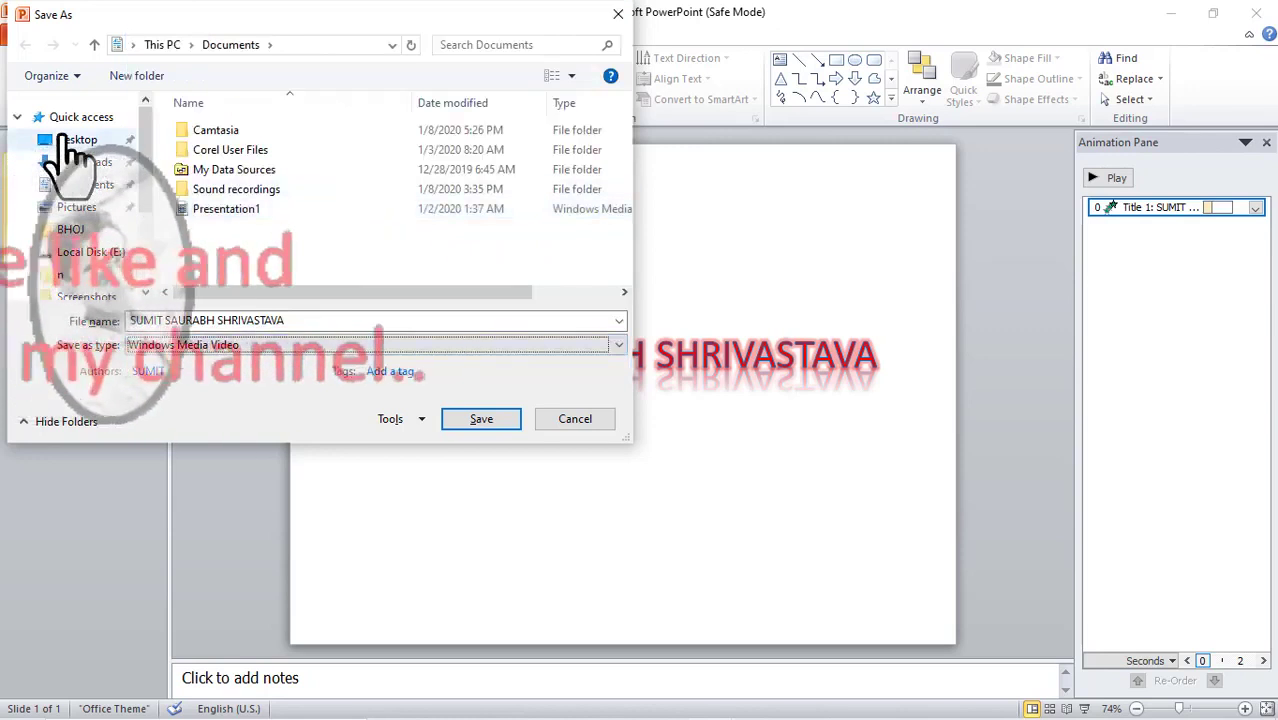
pyautogui.click(68, 140)
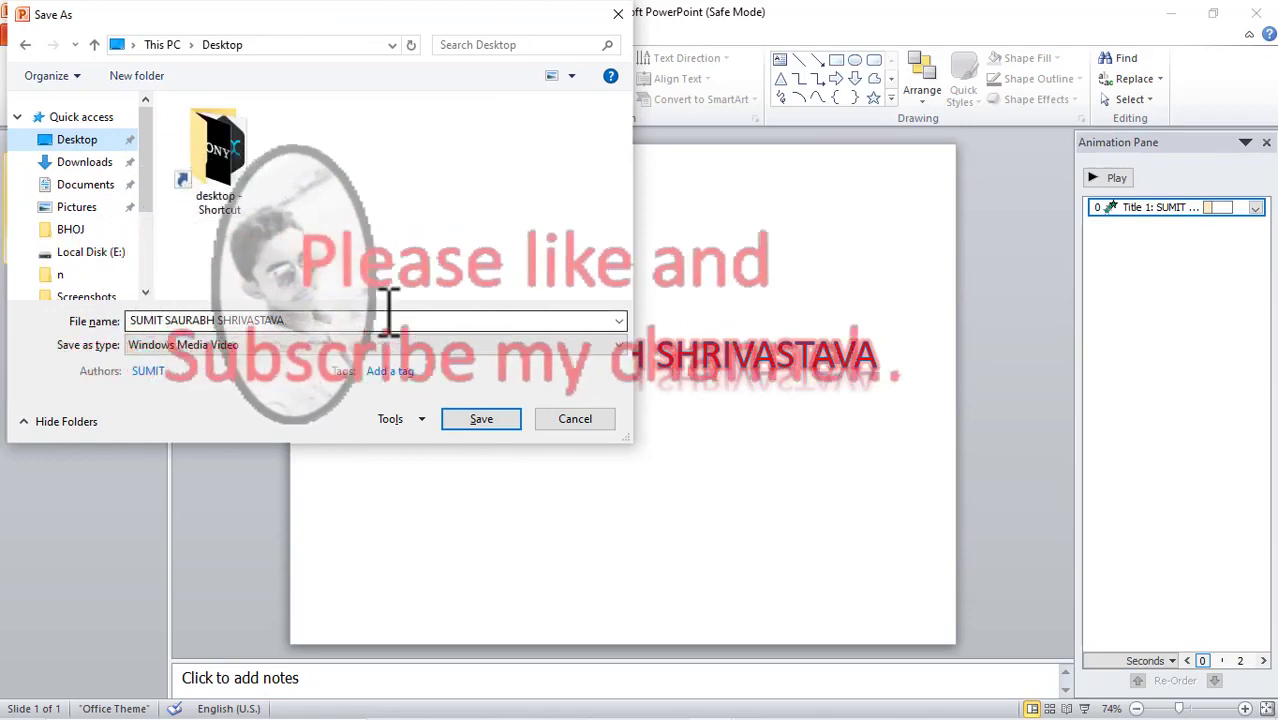
pyautogui.click(479, 420)
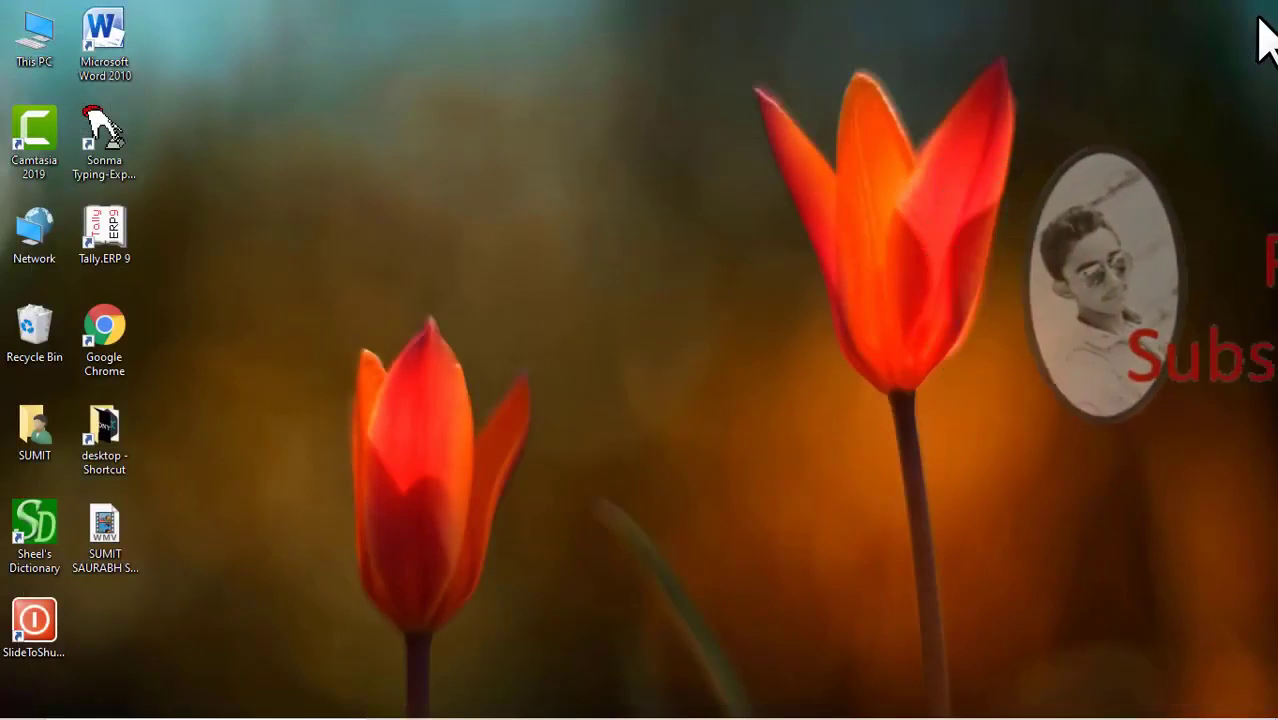
# Open the exported WMV file from the desktop to play it in Media Player
pyautogui.rightClick(118, 518)
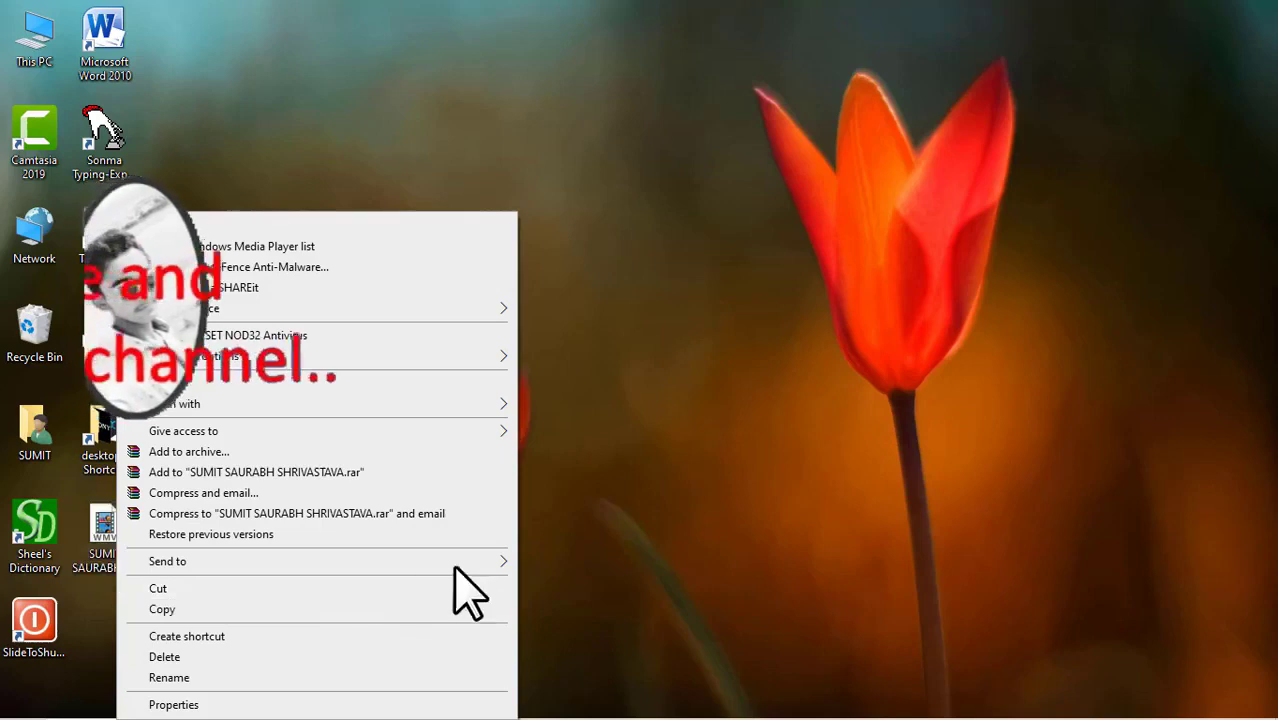
pyautogui.moveTo(498, 408)
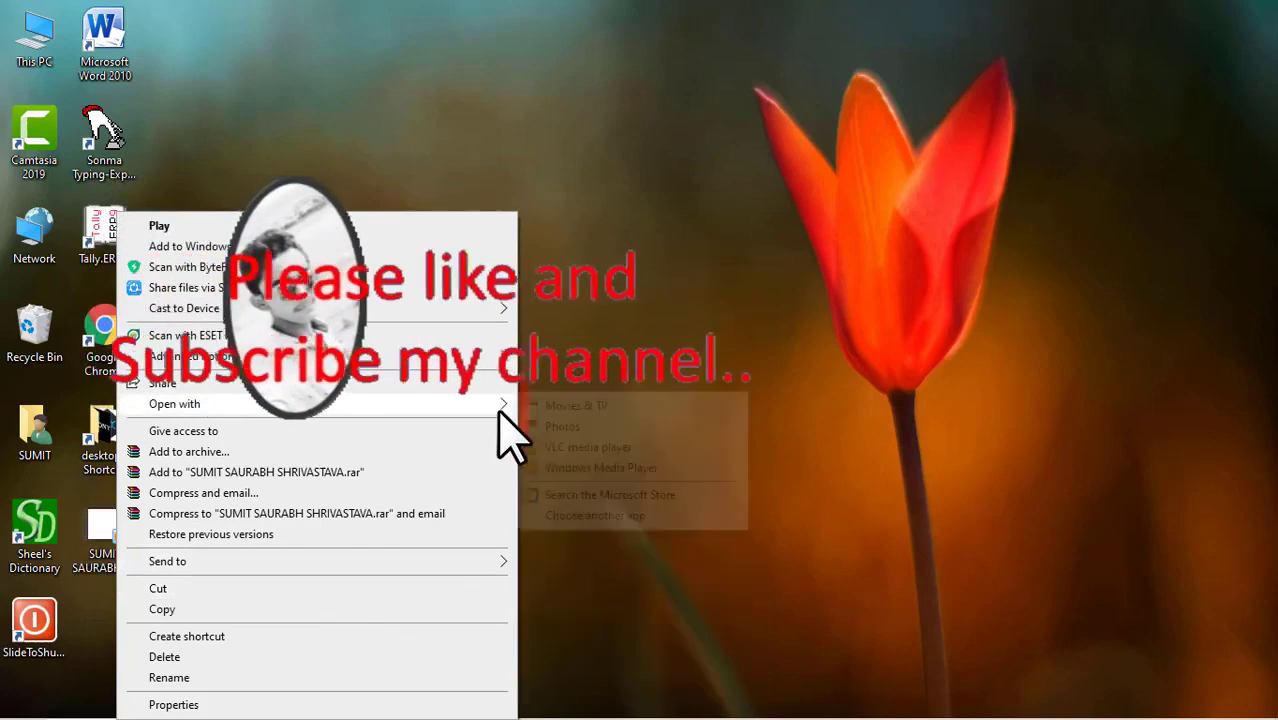
pyautogui.click(560, 405)
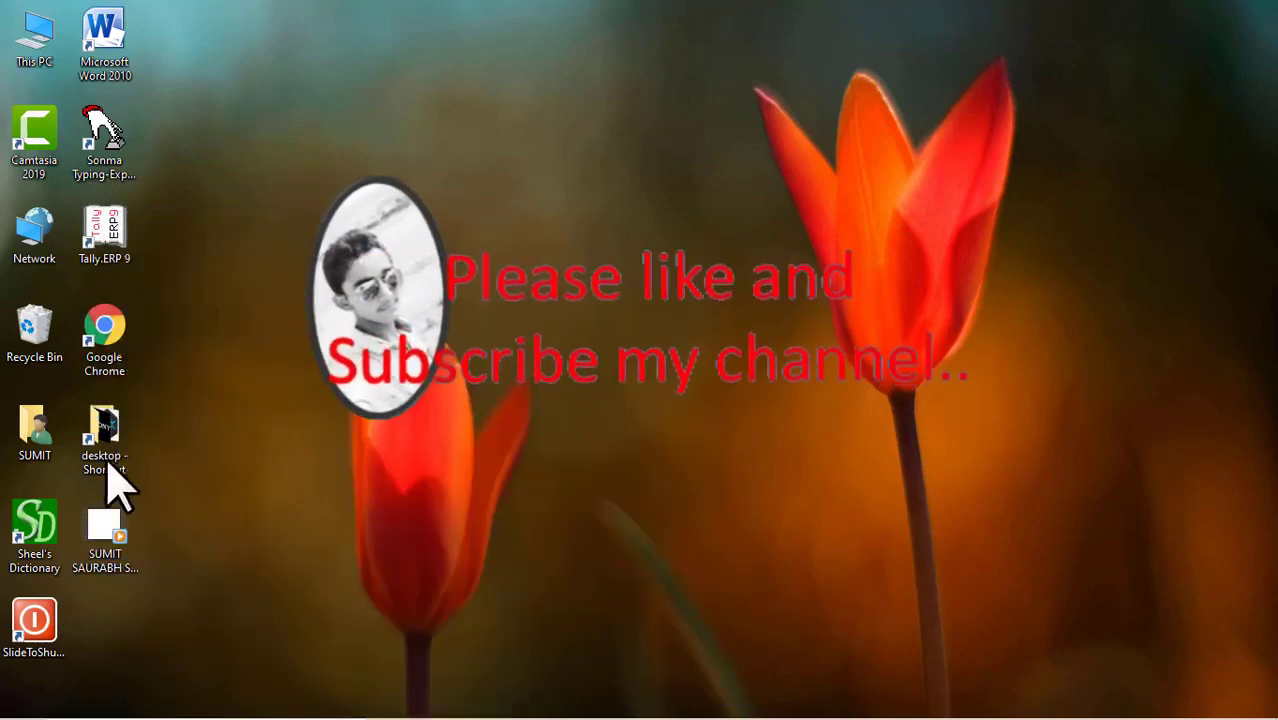
pyautogui.click(112, 547)
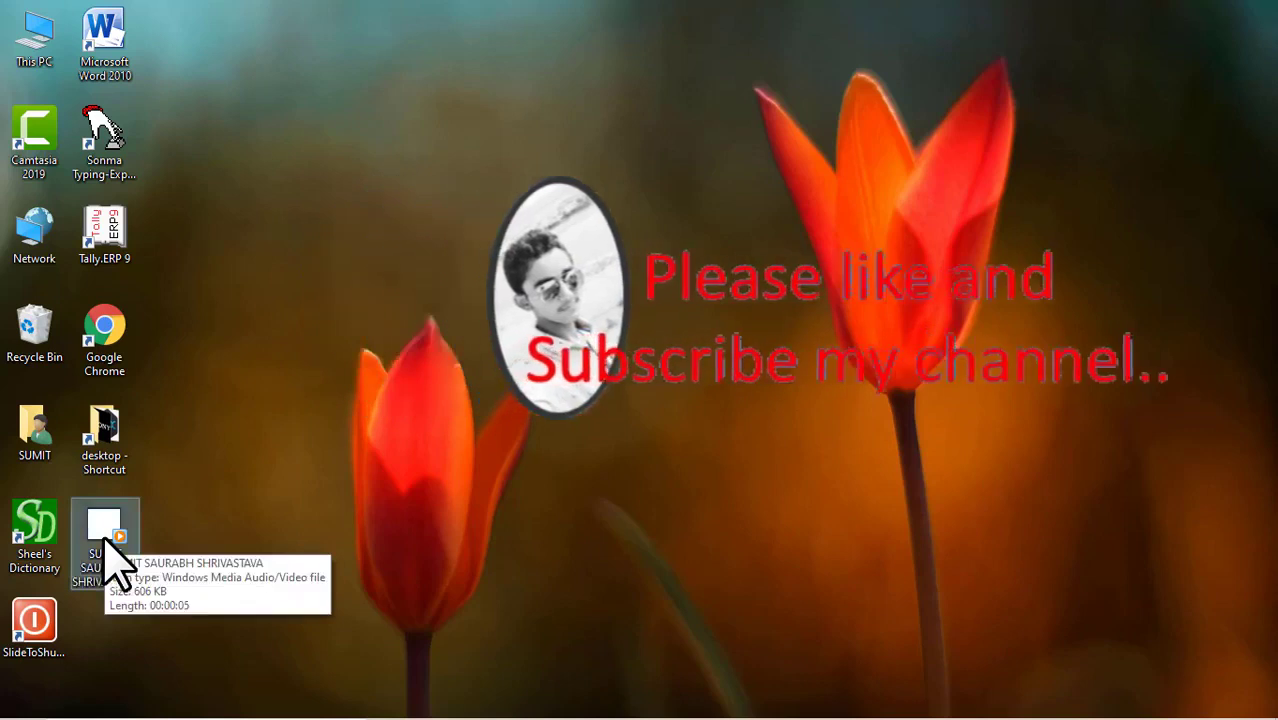
pyautogui.doubleClick(105, 540)
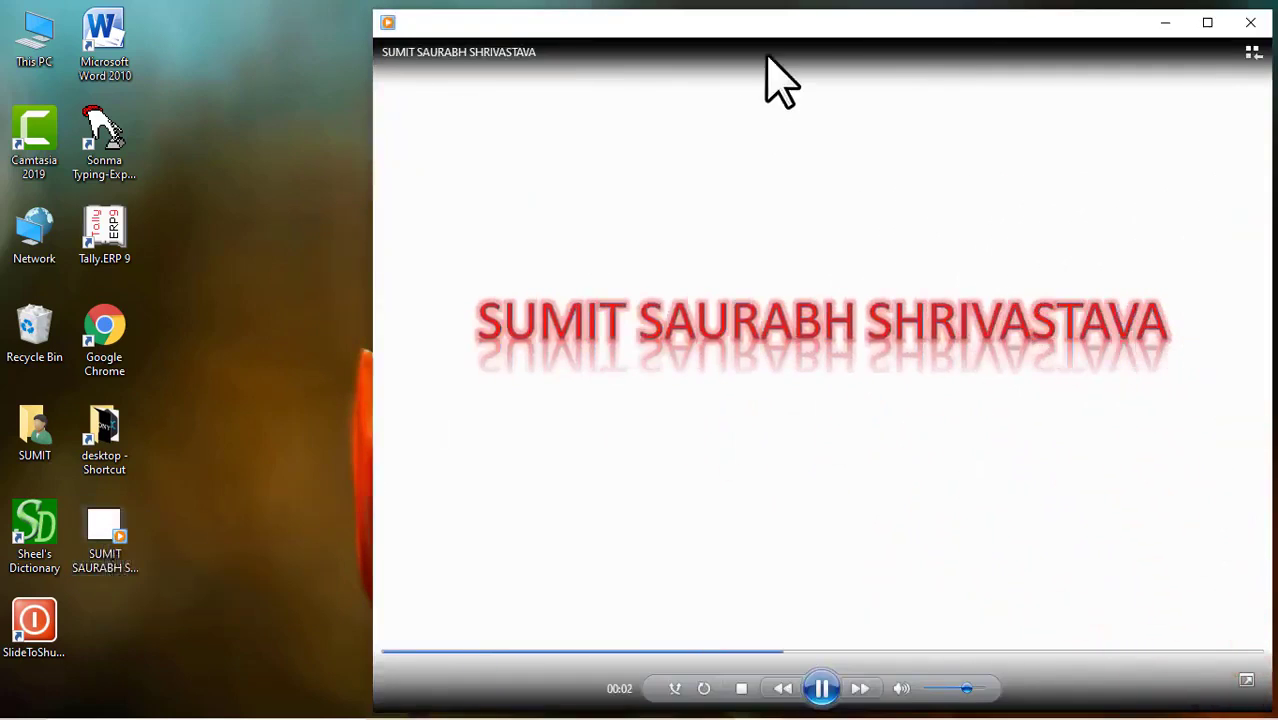
# Move the player window up-left, replay the title video, and close Windows Media Player
pyautogui.moveTo(736, 48); pyautogui.dragTo(596, 16)
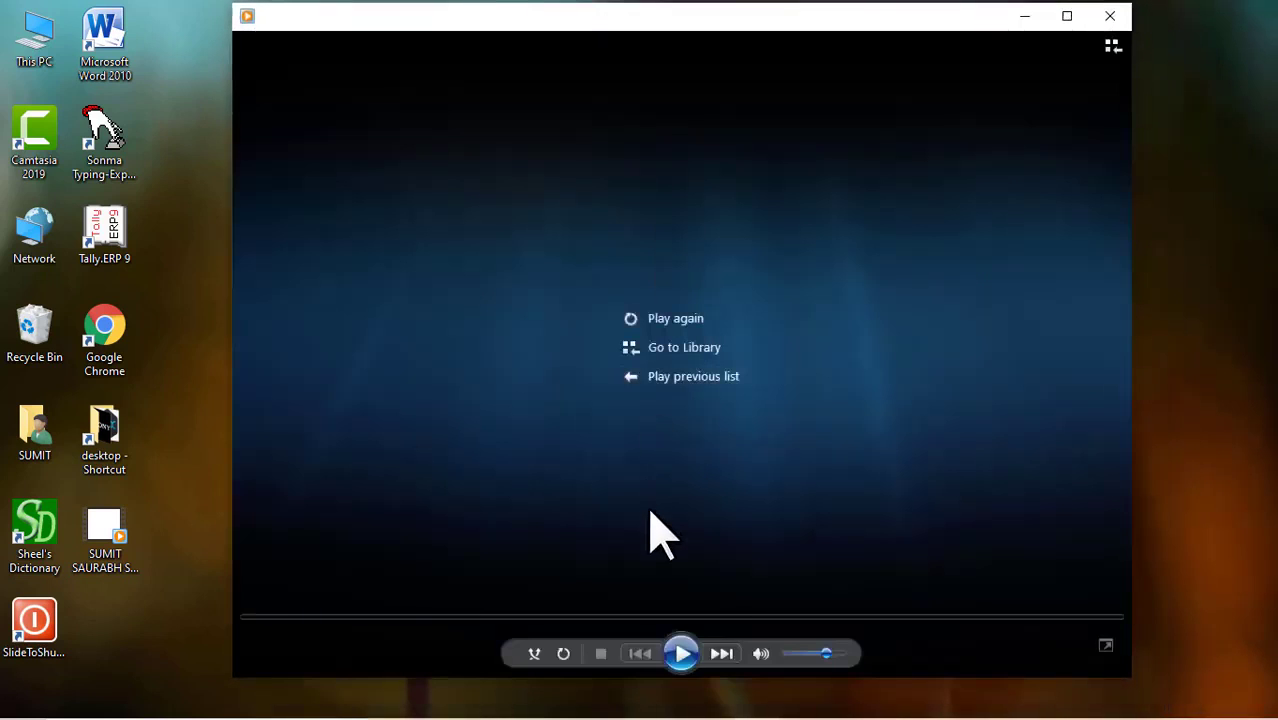
pyautogui.click(679, 650)
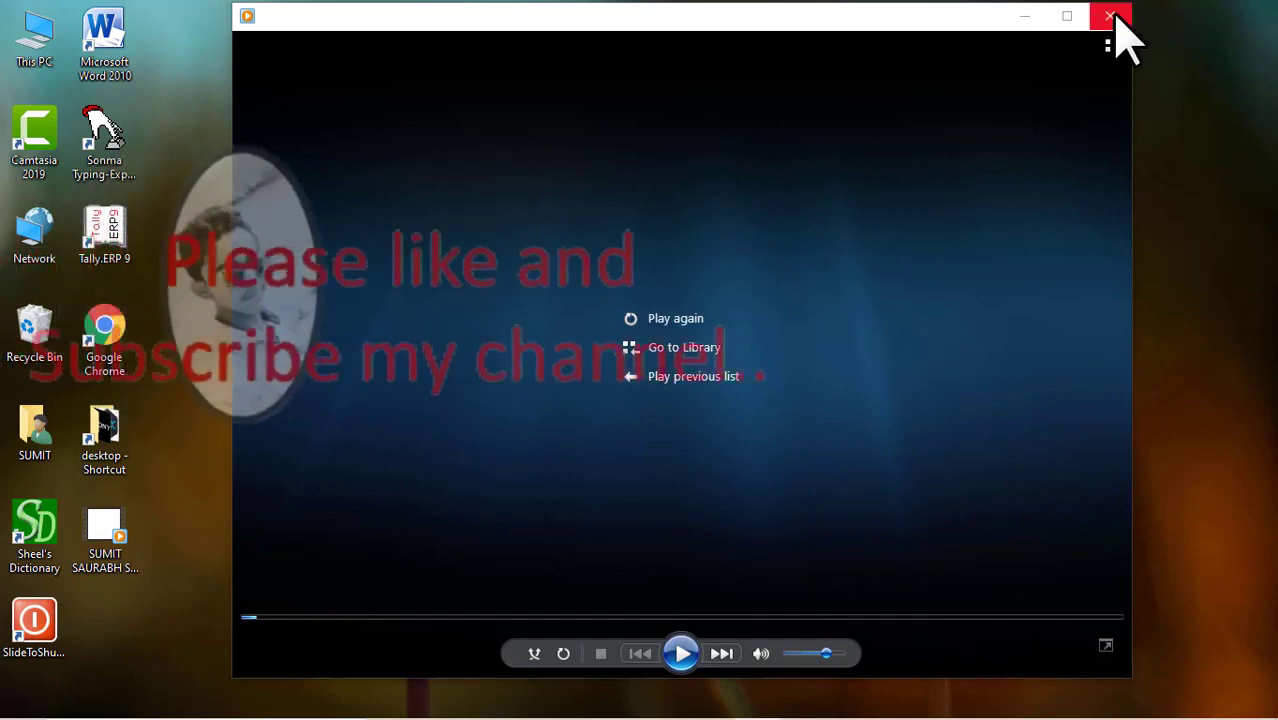
pyautogui.click(1112, 17)
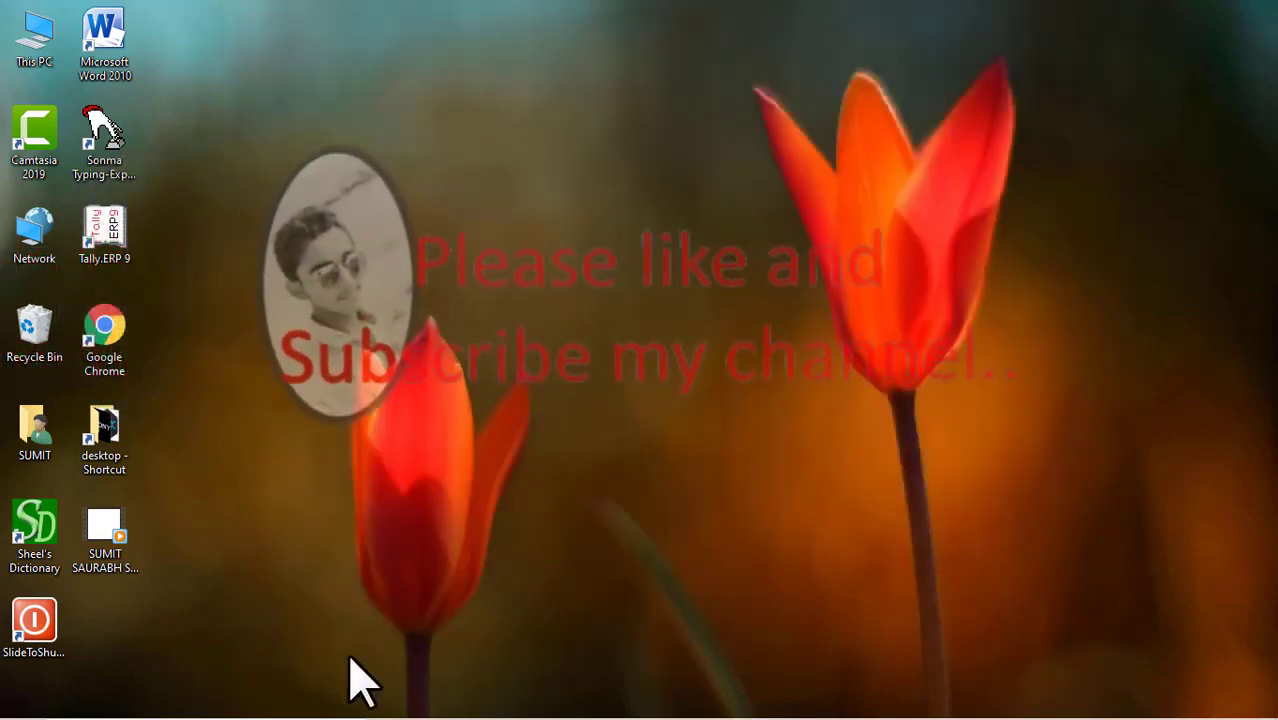